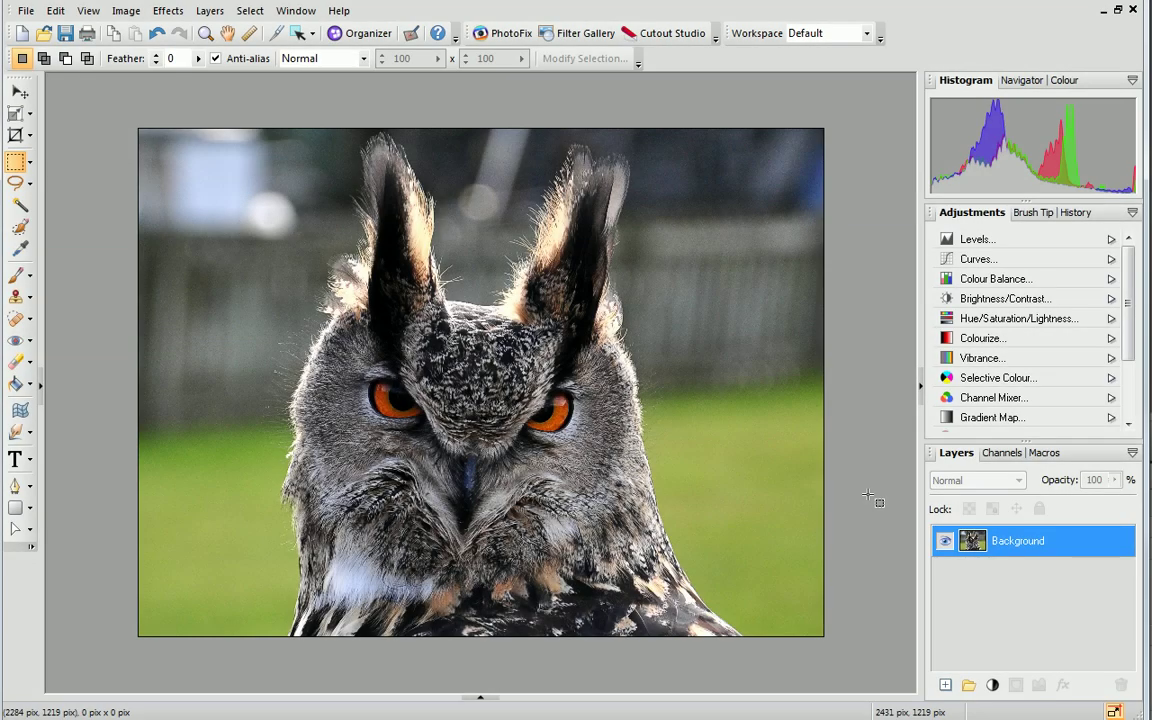
# In Cutout Studio, brush away the blurred background around the owl, preview it, and apply the cutout.
pyautogui.click(698, 35)
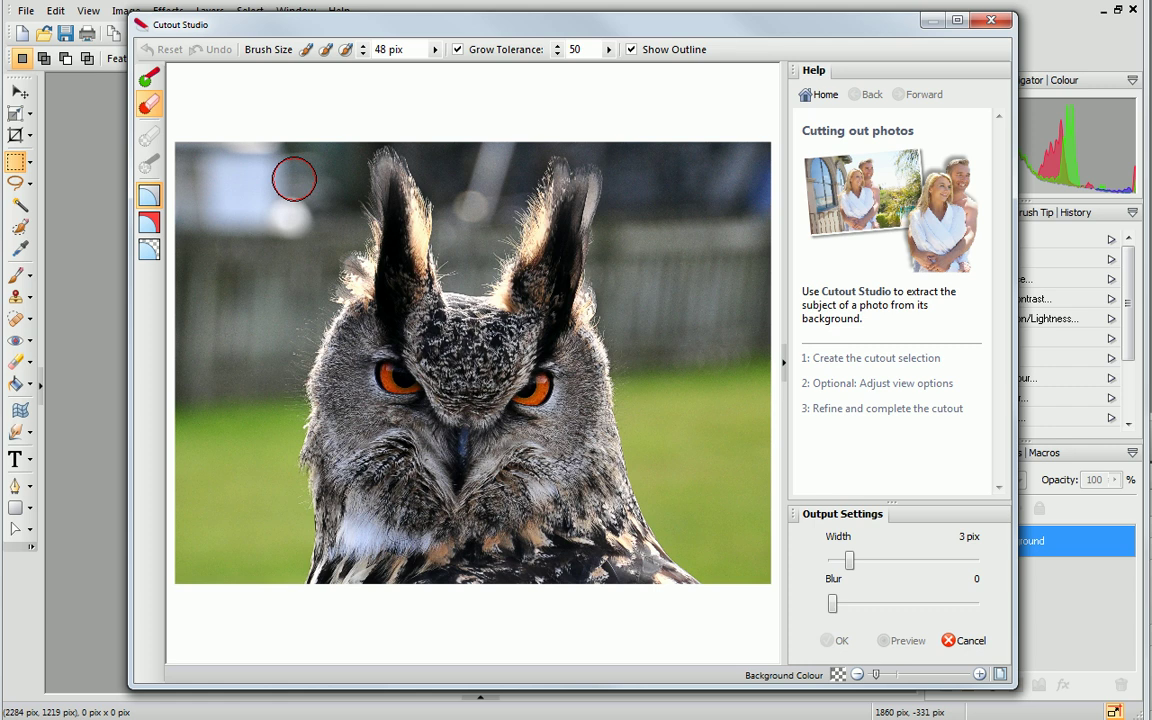
pyautogui.moveTo(293, 177)
pyautogui.mouseDown()
pyautogui.moveTo(212, 555)
pyautogui.moveTo(257, 445)
pyautogui.moveTo(236, 198)
pyautogui.moveTo(335, 170)
pyautogui.moveTo(471, 228)
pyautogui.moveTo(494, 172)
pyautogui.moveTo(730, 334)
pyautogui.moveTo(748, 314)
pyautogui.moveTo(640, 413)
pyautogui.moveTo(635, 193)
pyautogui.moveTo(617, 159)
pyautogui.moveTo(694, 380)
pyautogui.mouseUp()
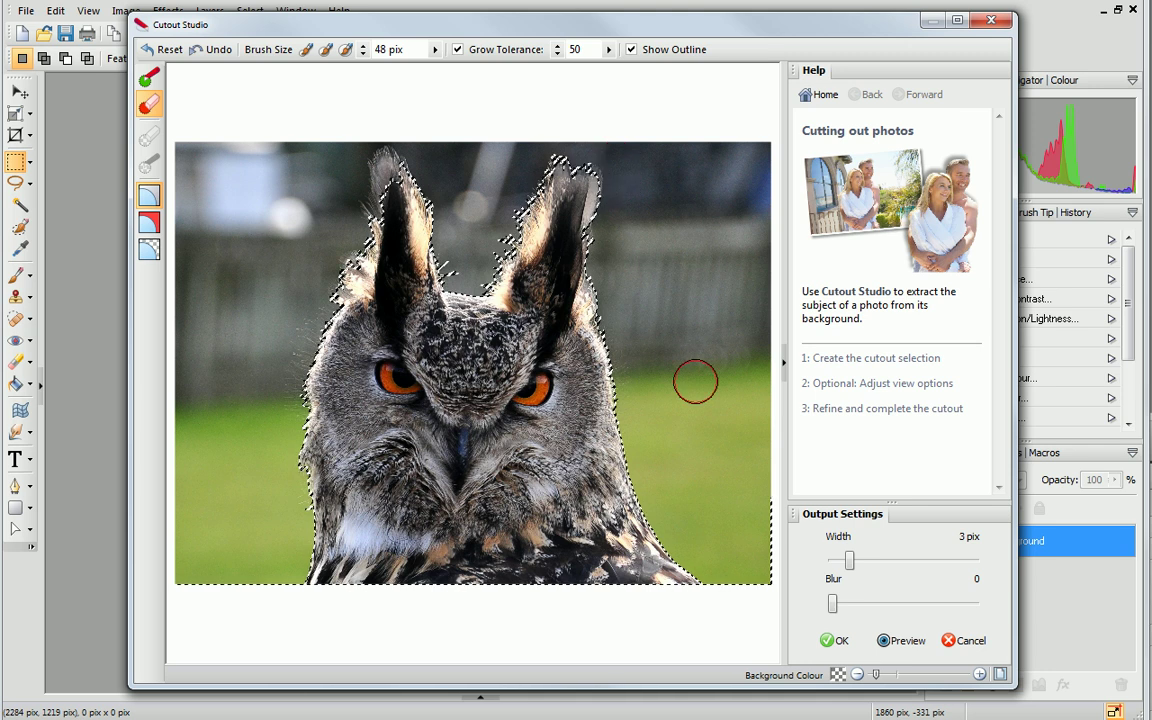
pyautogui.click(897, 642)
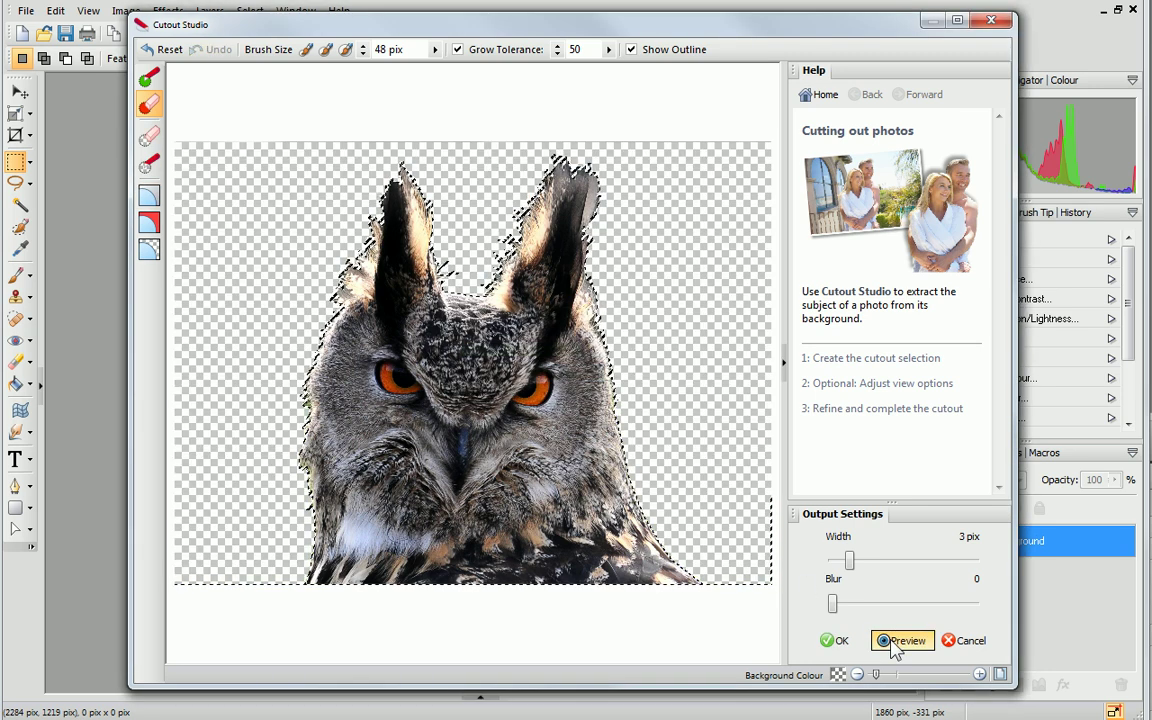
pyautogui.click(835, 641)
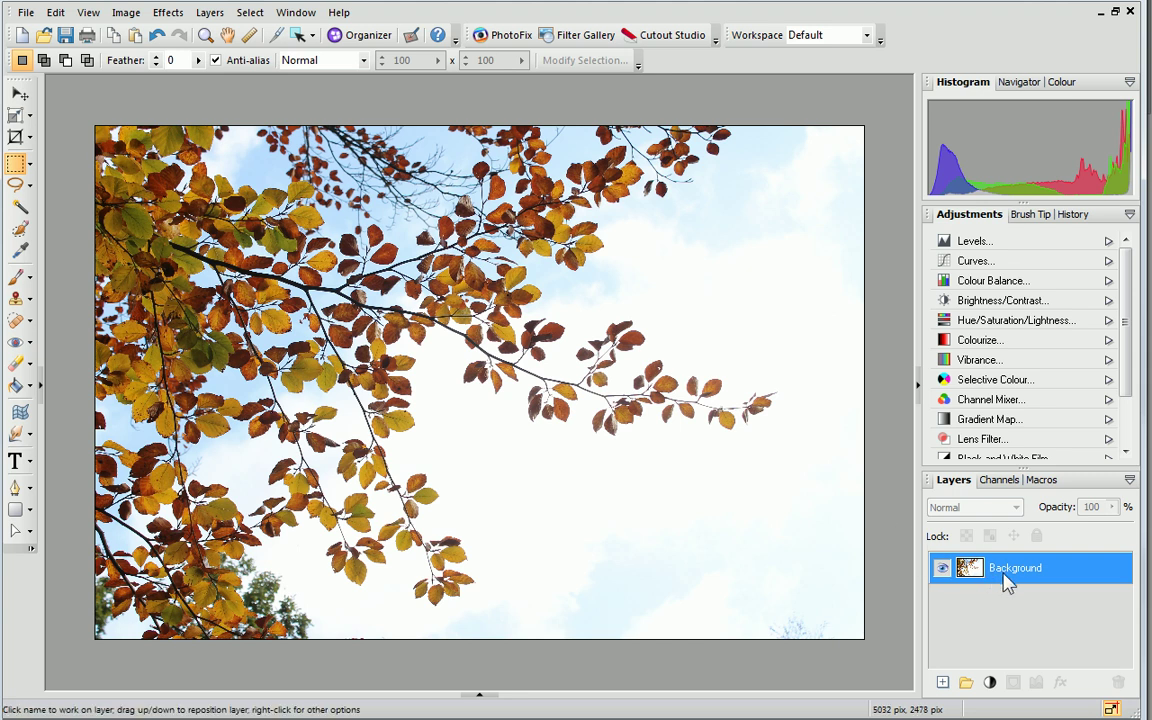
# Promote the Background layer to a standard layer named 'Cutout'.
pyautogui.rightClick(1057, 575)
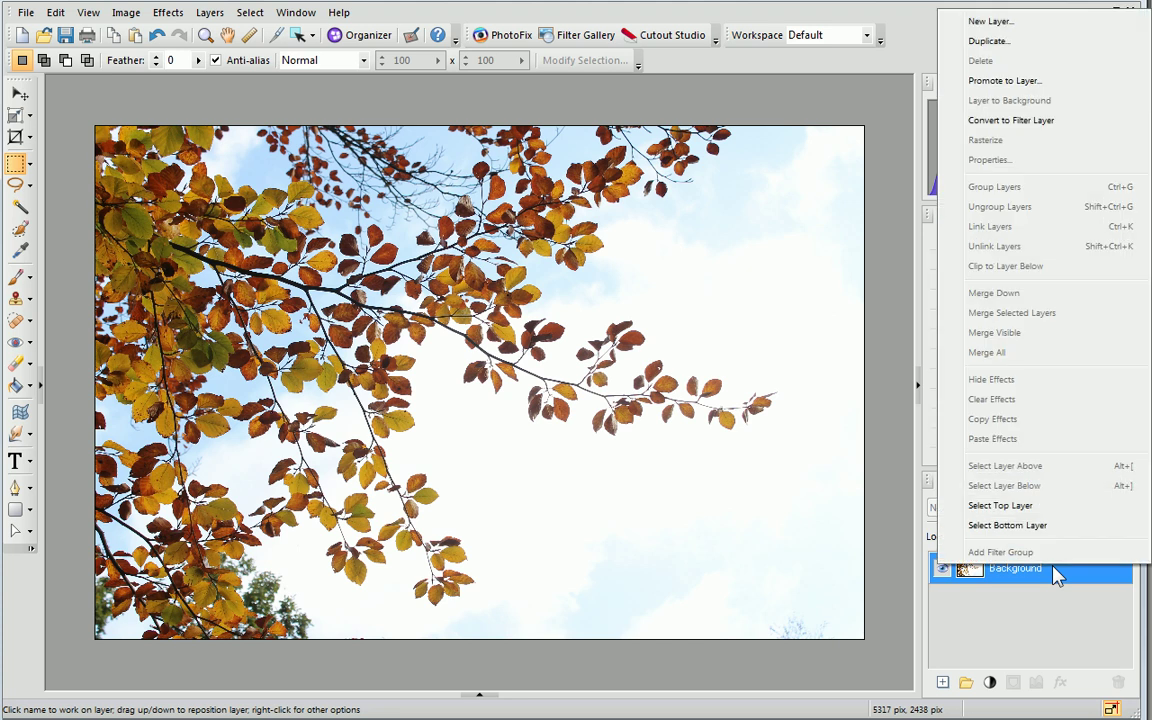
pyautogui.click(1068, 88)
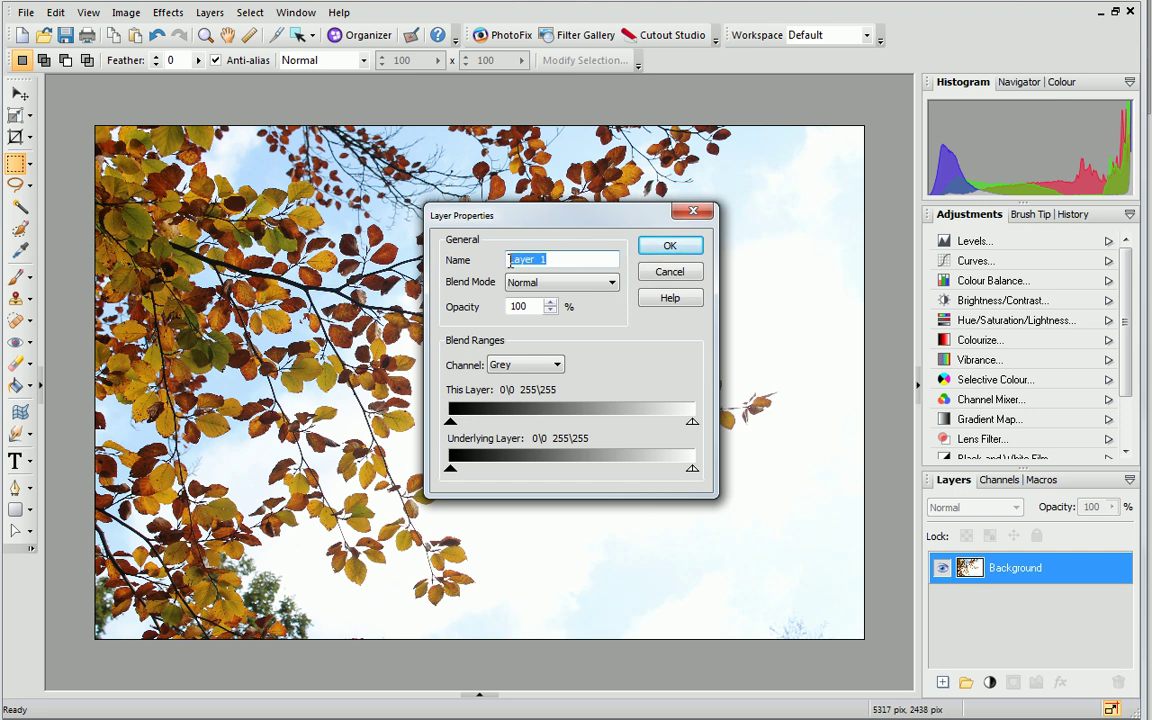
pyautogui.write('Cutout')
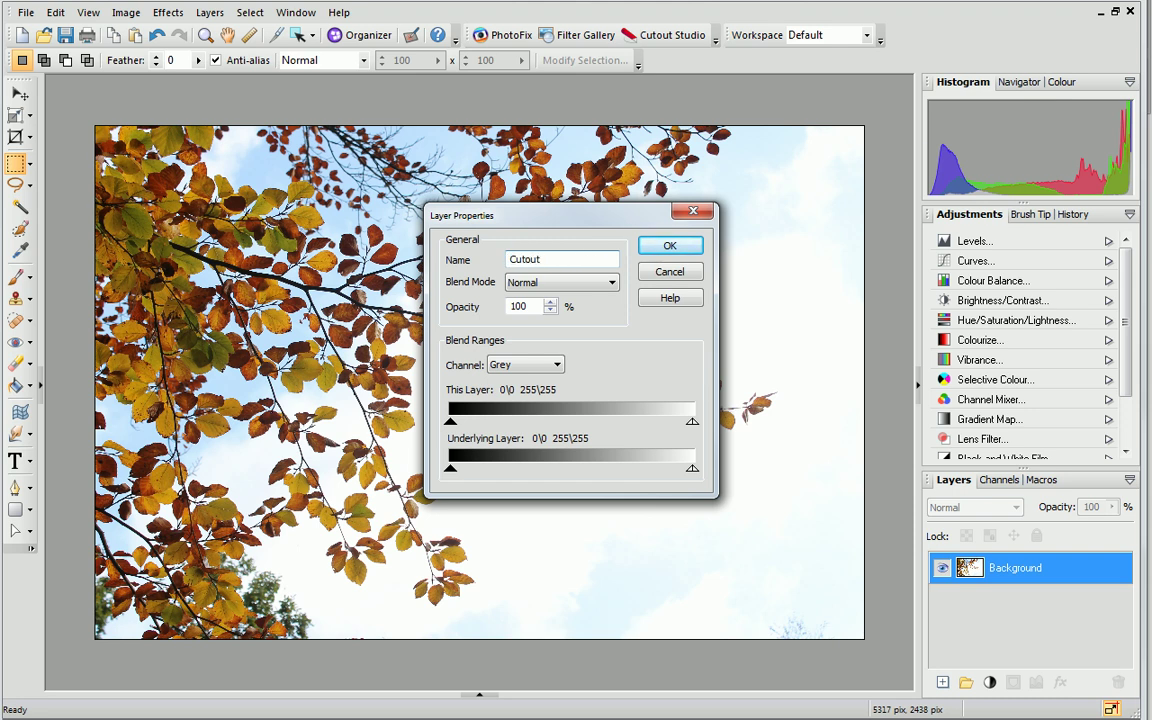
pyautogui.click(648, 246)
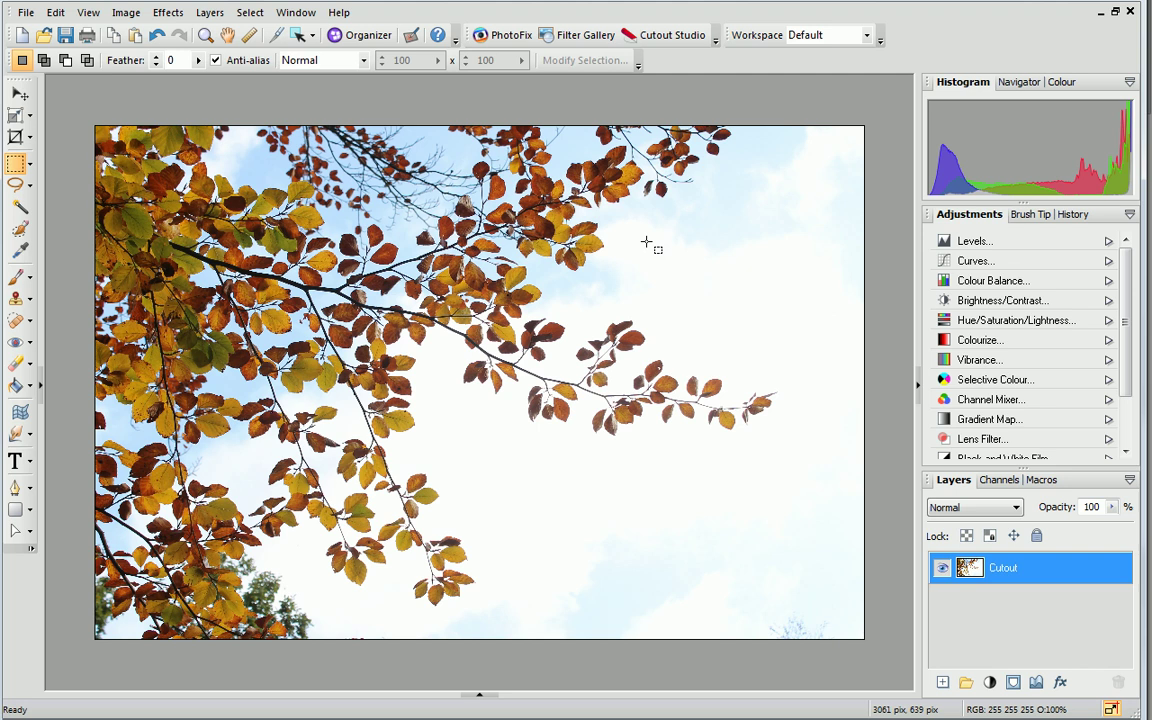
# Open Select > Colour Range with Show Selection on and sample the pale sky colour.
pyautogui.click(260, 13)
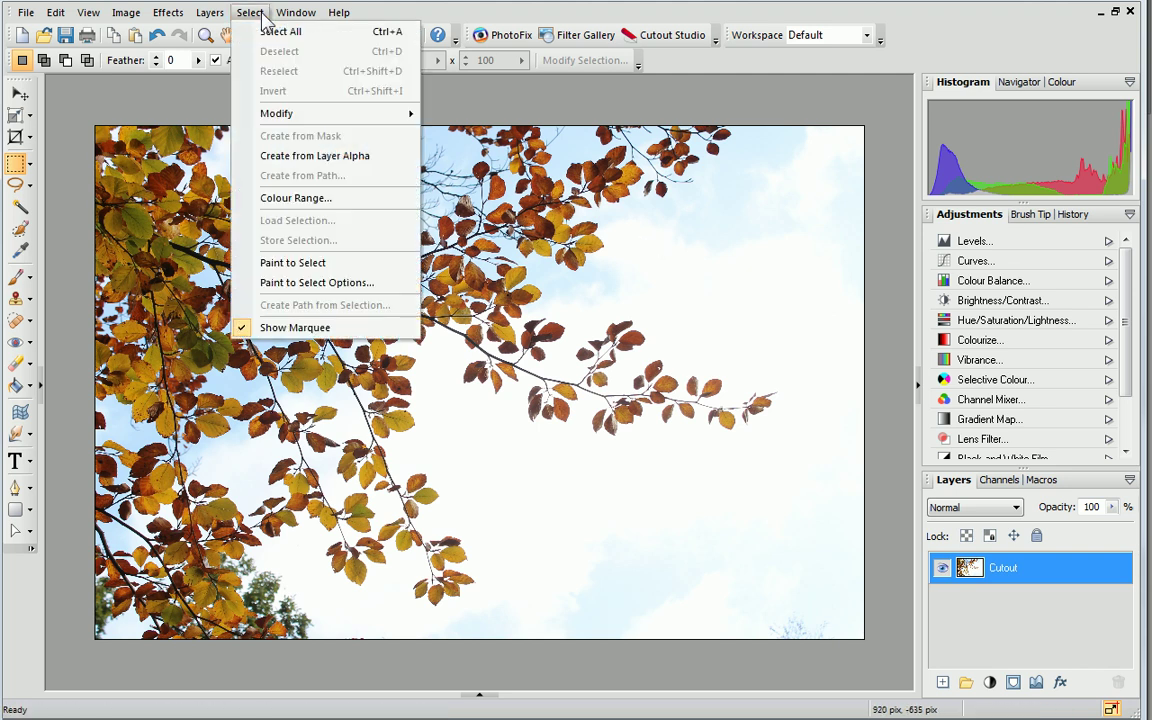
pyautogui.click(253, 200)
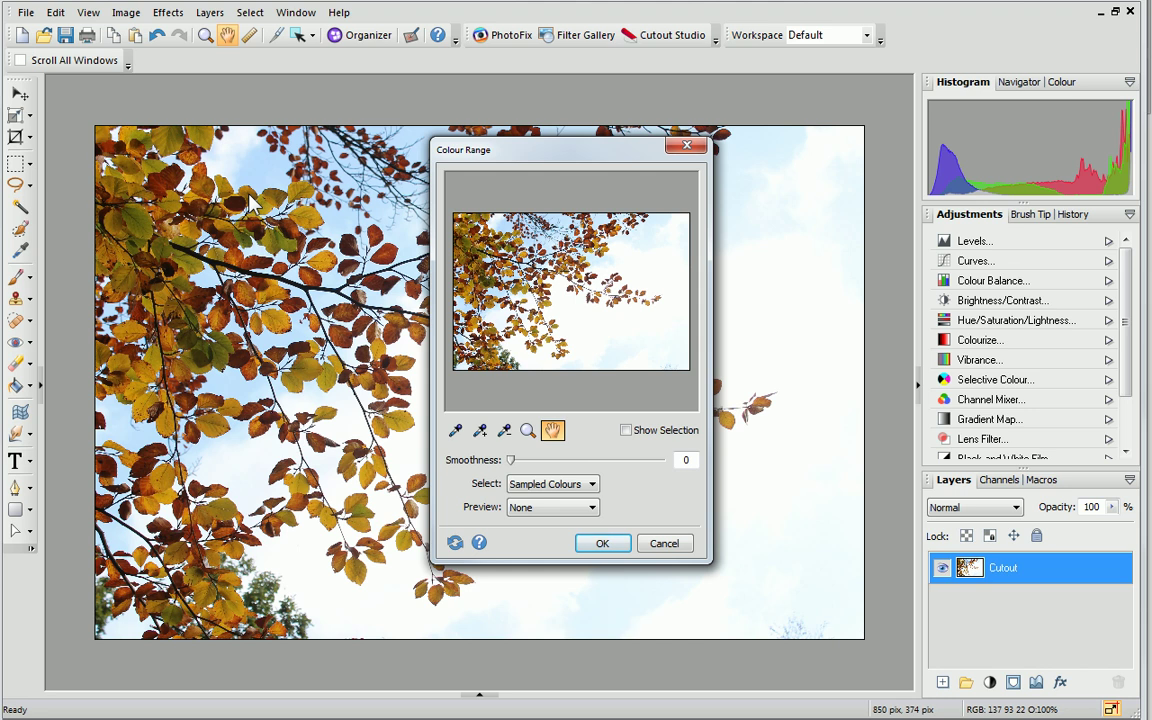
pyautogui.click(454, 430)
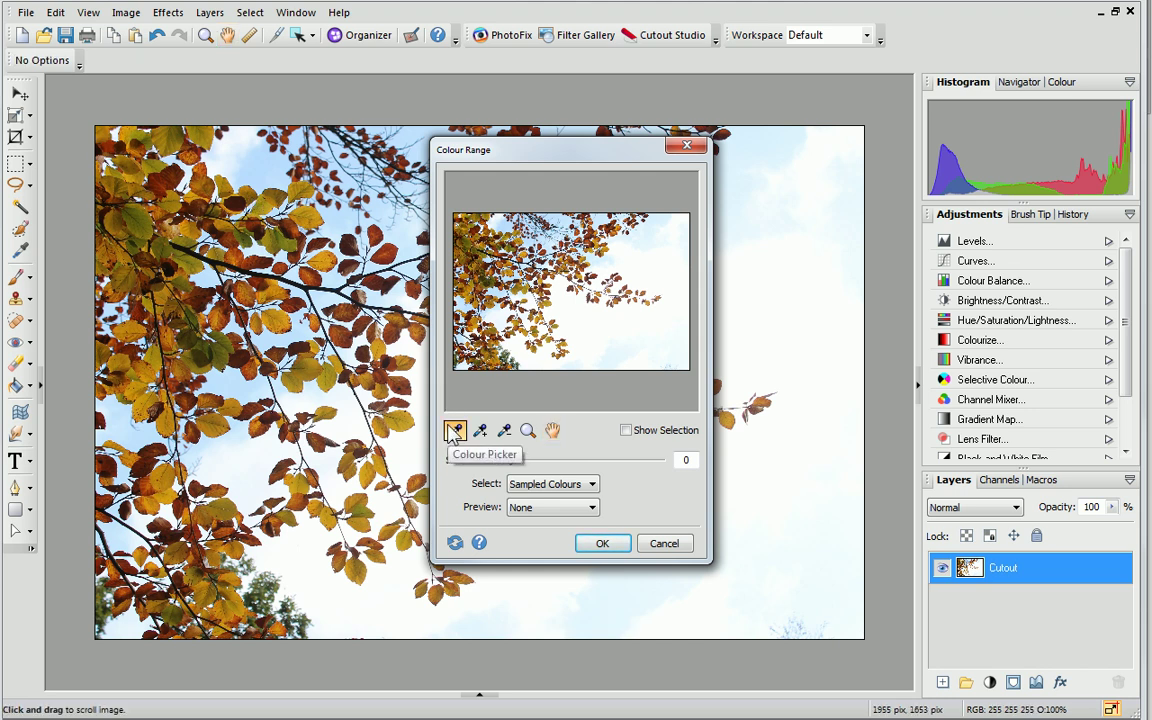
pyautogui.click(626, 431)
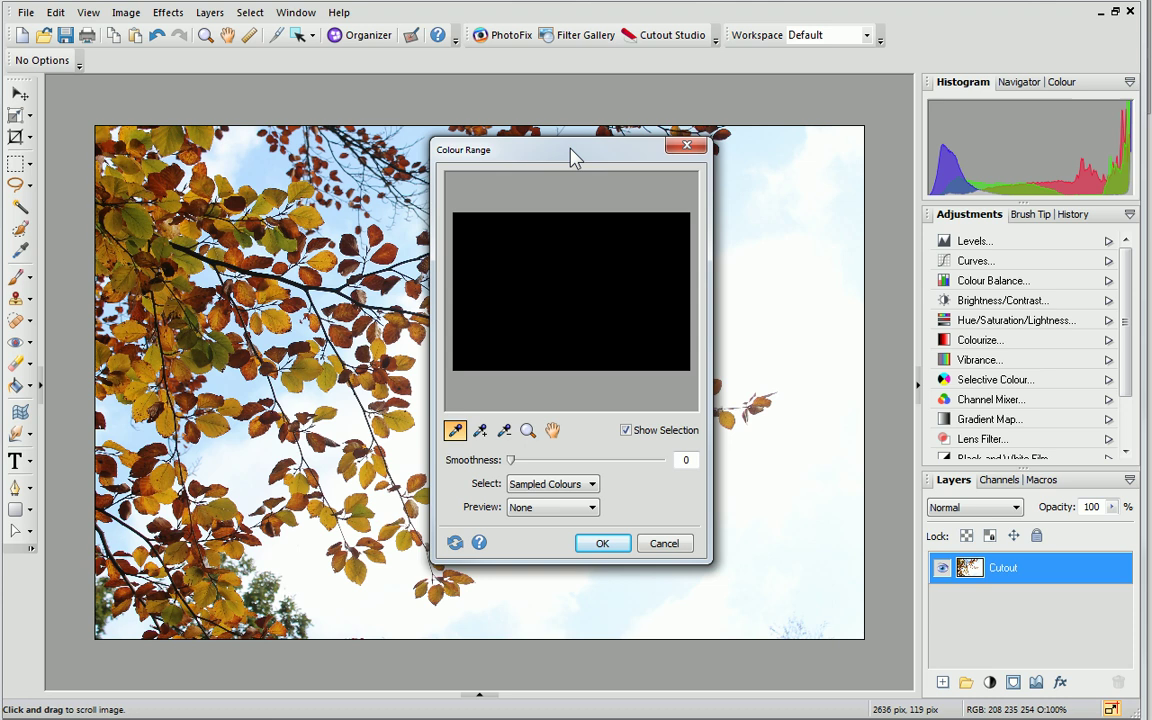
pyautogui.moveTo(571, 160); pyautogui.dragTo(940, 165)
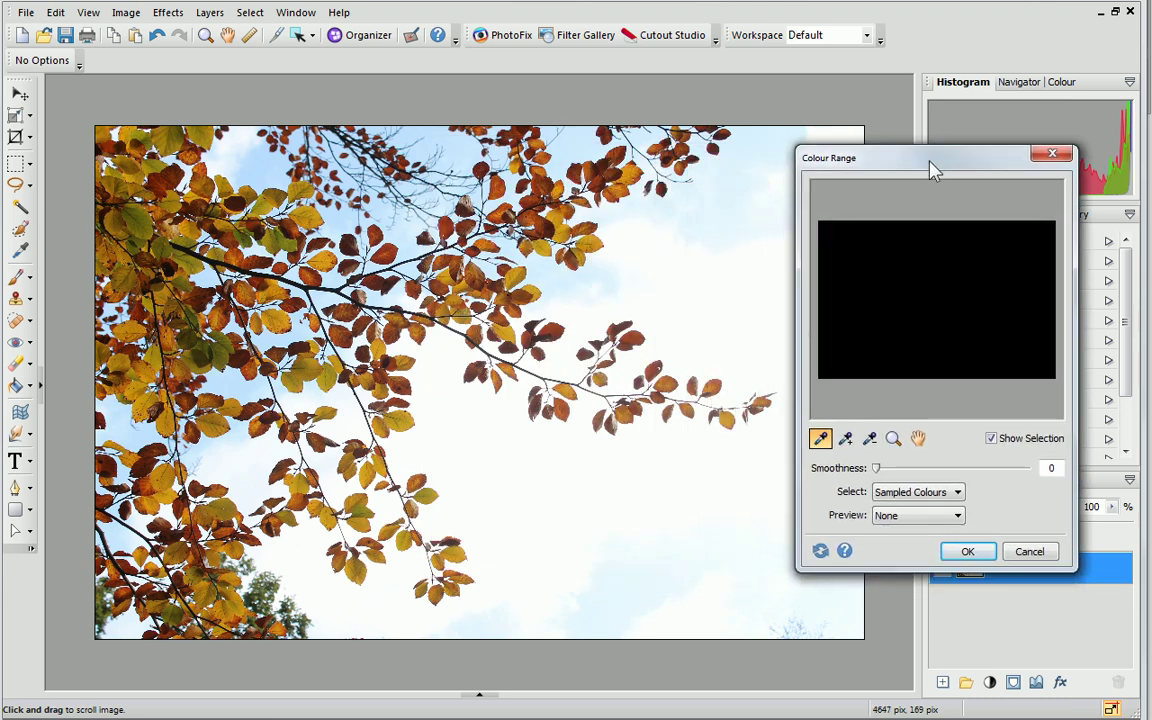
pyautogui.click(722, 287)
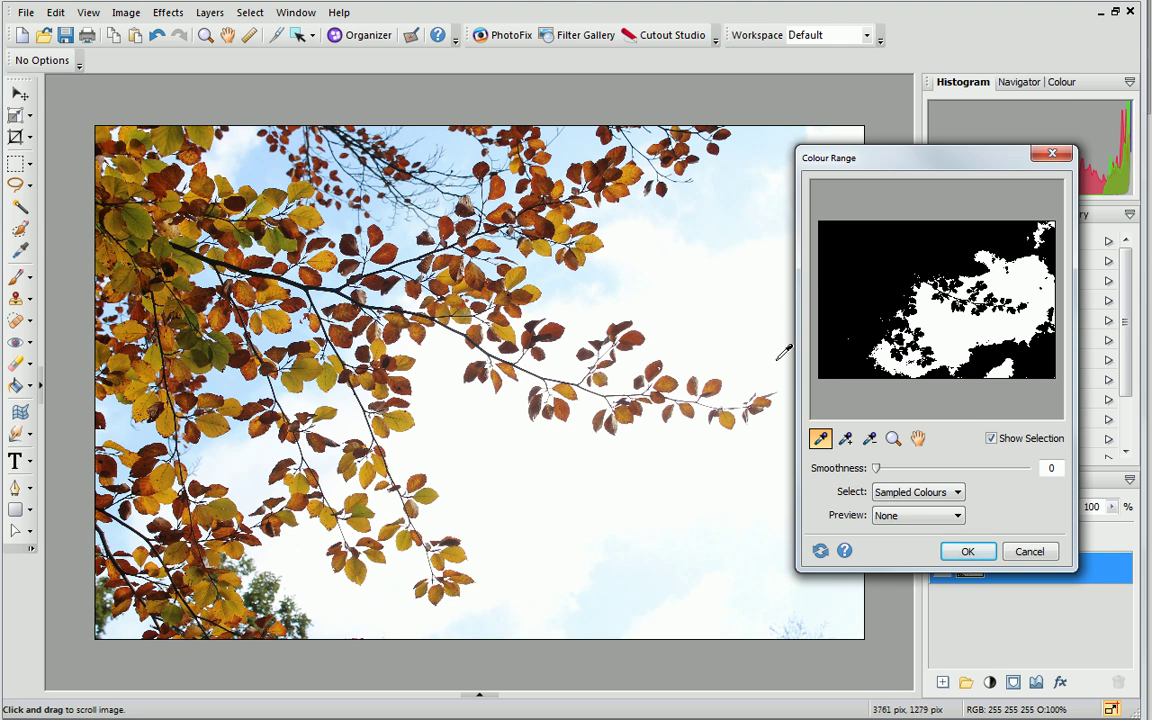
# Add more sky tones from between the branches and the top left to the colour range.
pyautogui.click(845, 441)
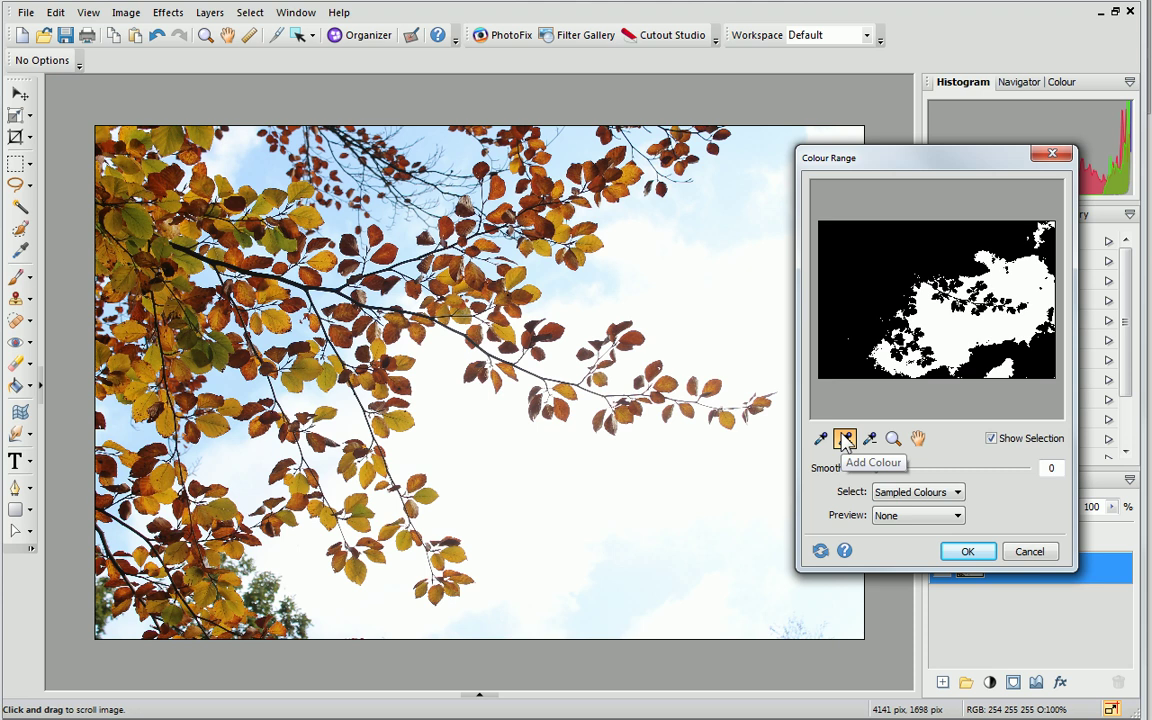
pyautogui.click(665, 131)
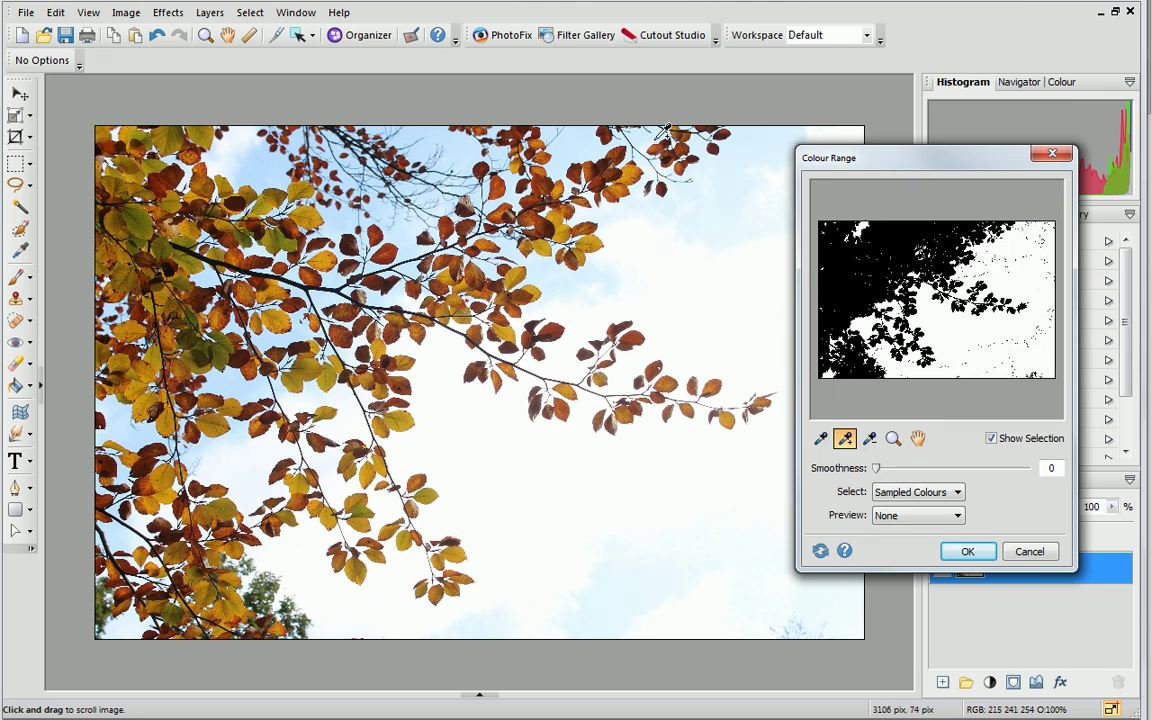
pyautogui.click(466, 134)
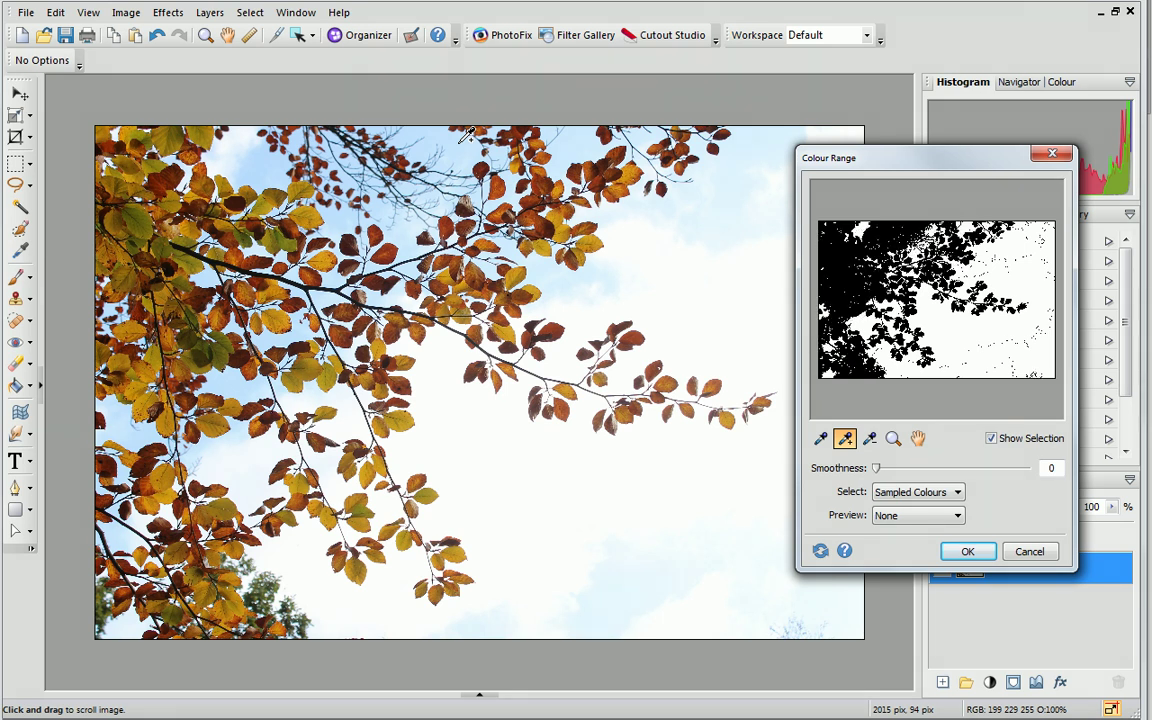
pyautogui.click(277, 152)
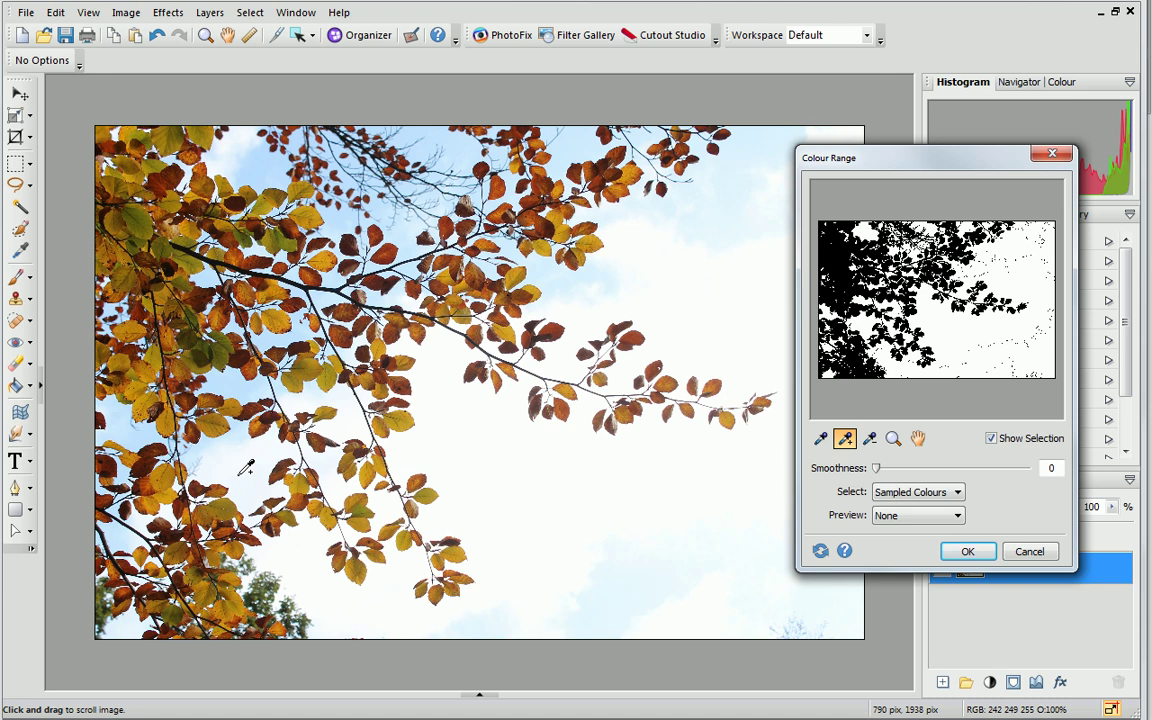
# Zoom in on the central branches, switch Preview to Overlay, and set Smoothness to 20.
pyautogui.click(896, 441)
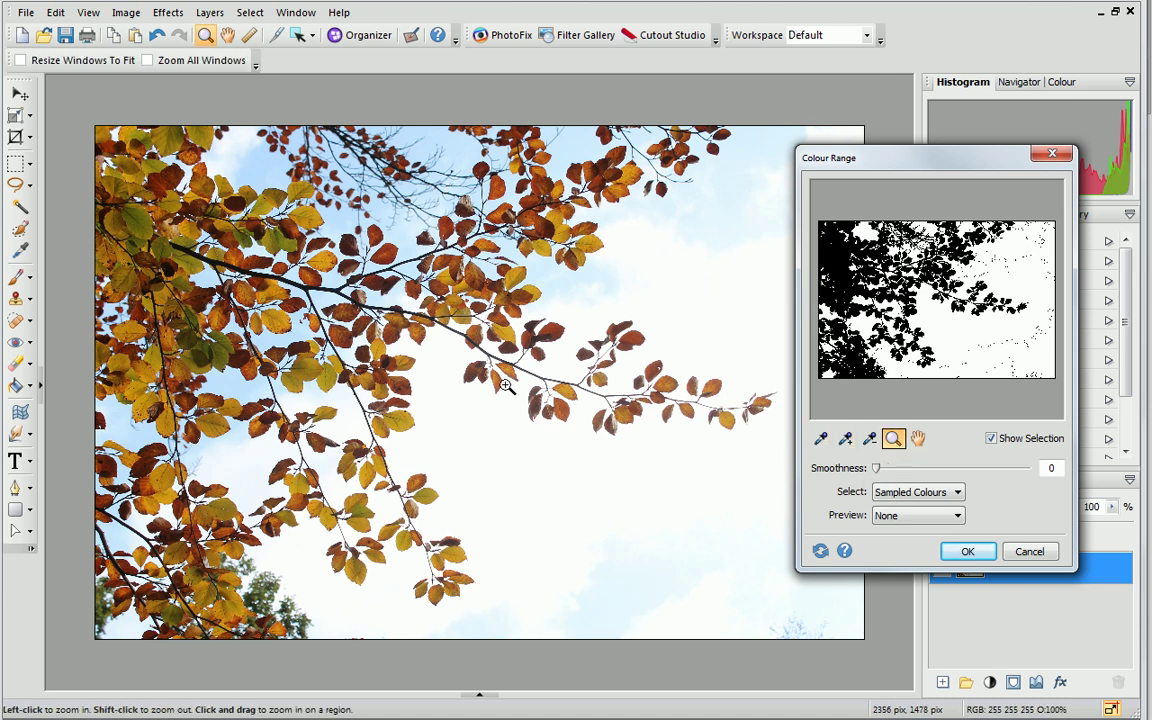
pyautogui.moveTo(373, 320); pyautogui.dragTo(627, 491)
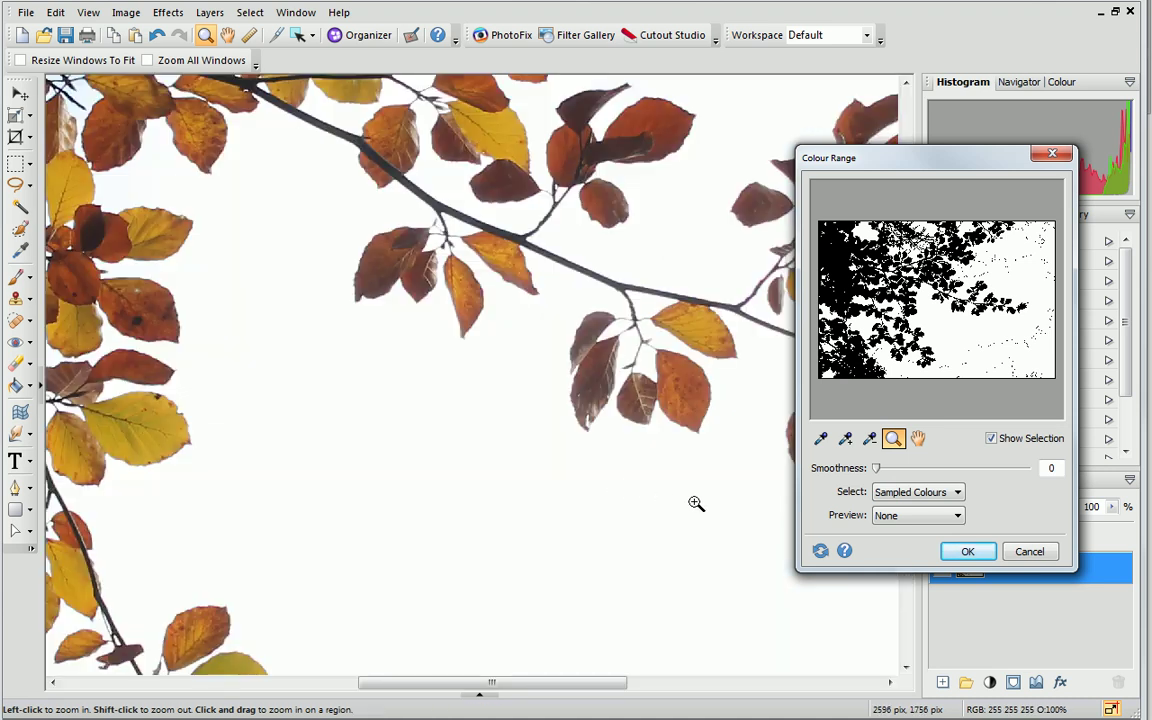
pyautogui.click(926, 518)
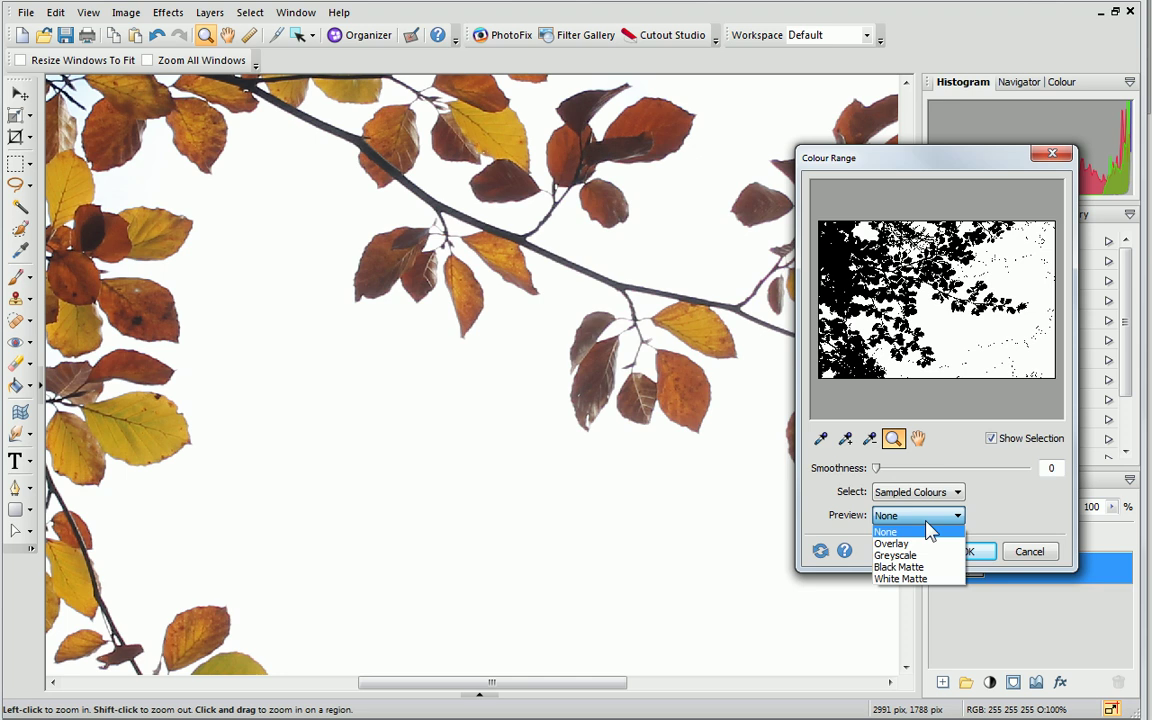
pyautogui.click(927, 544)
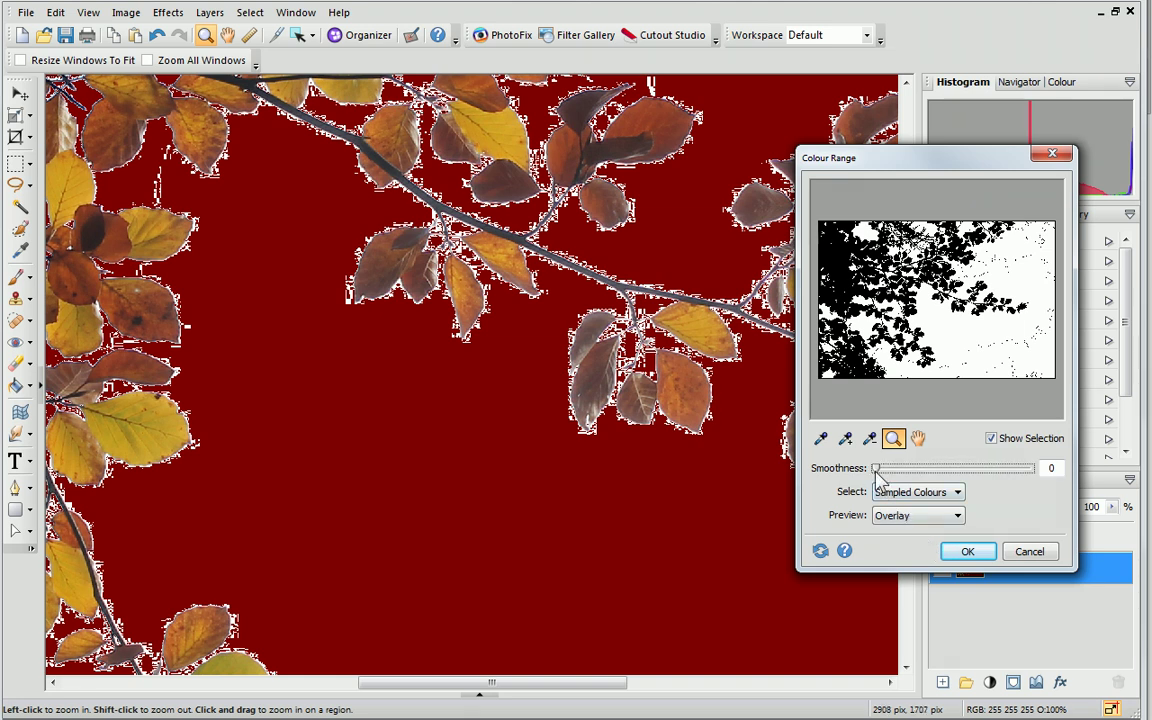
pyautogui.moveTo(876, 470); pyautogui.dragTo(906, 471)
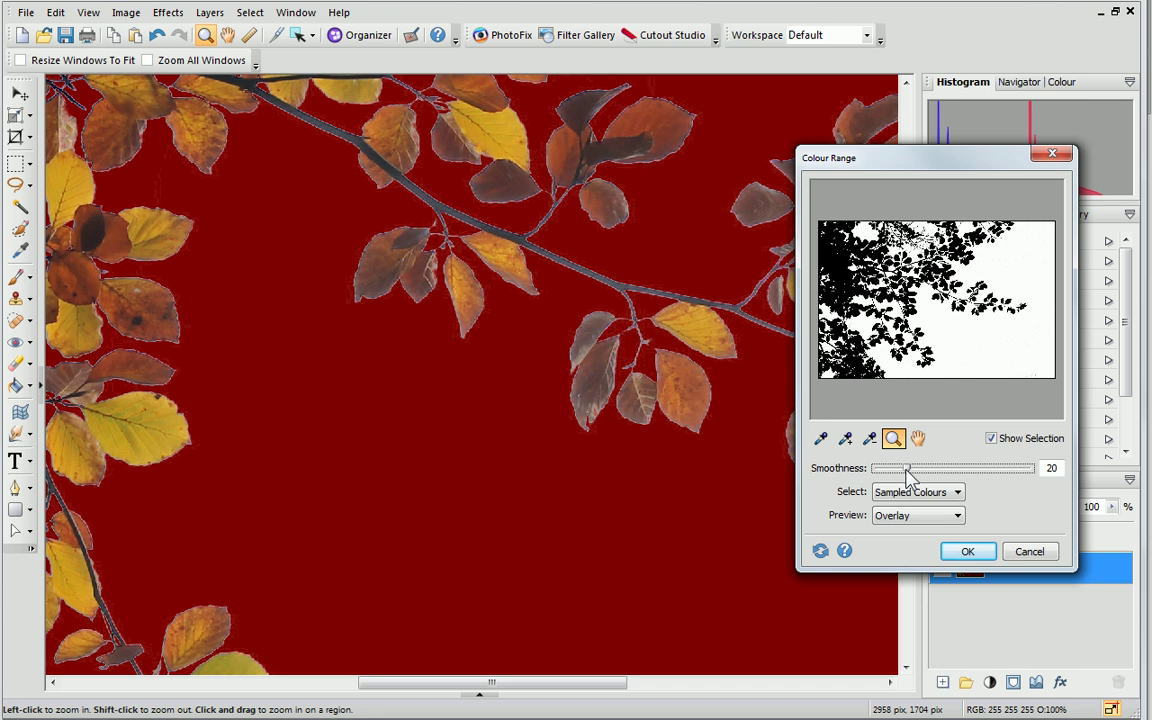
# Accept the sky colour range selection, zoom out to fit, and cut the sky with Edit > Cut.
pyautogui.click(963, 552)
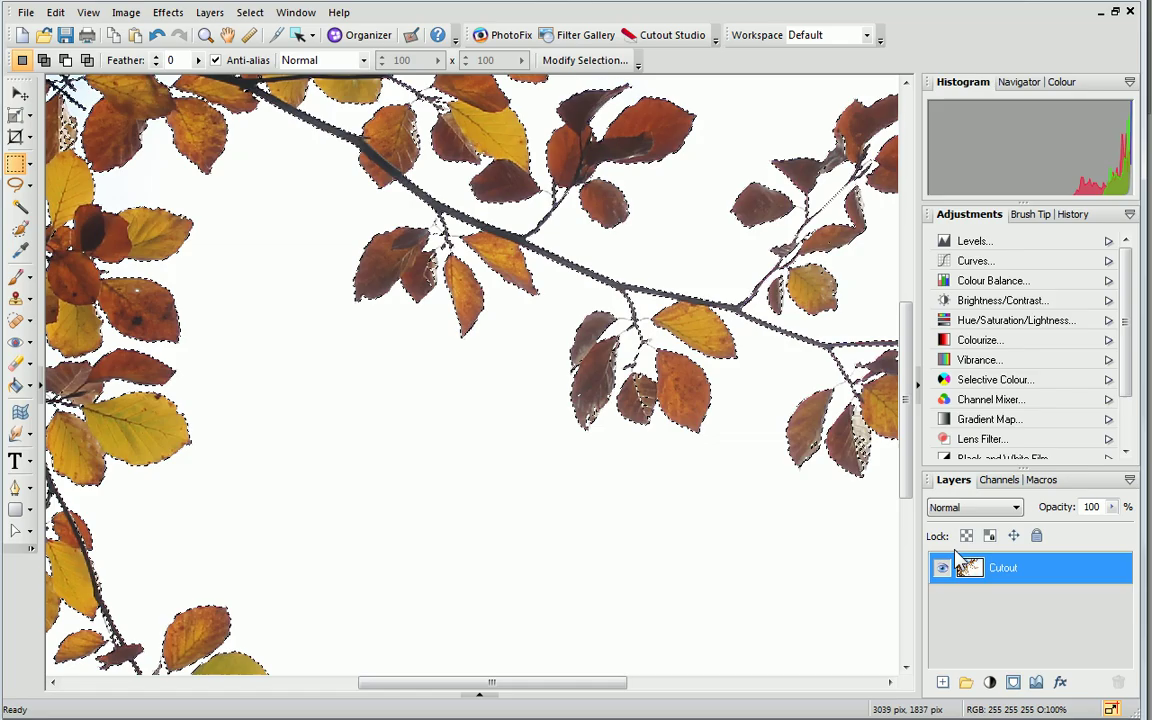
pyautogui.scroll(-2, 512, 373)
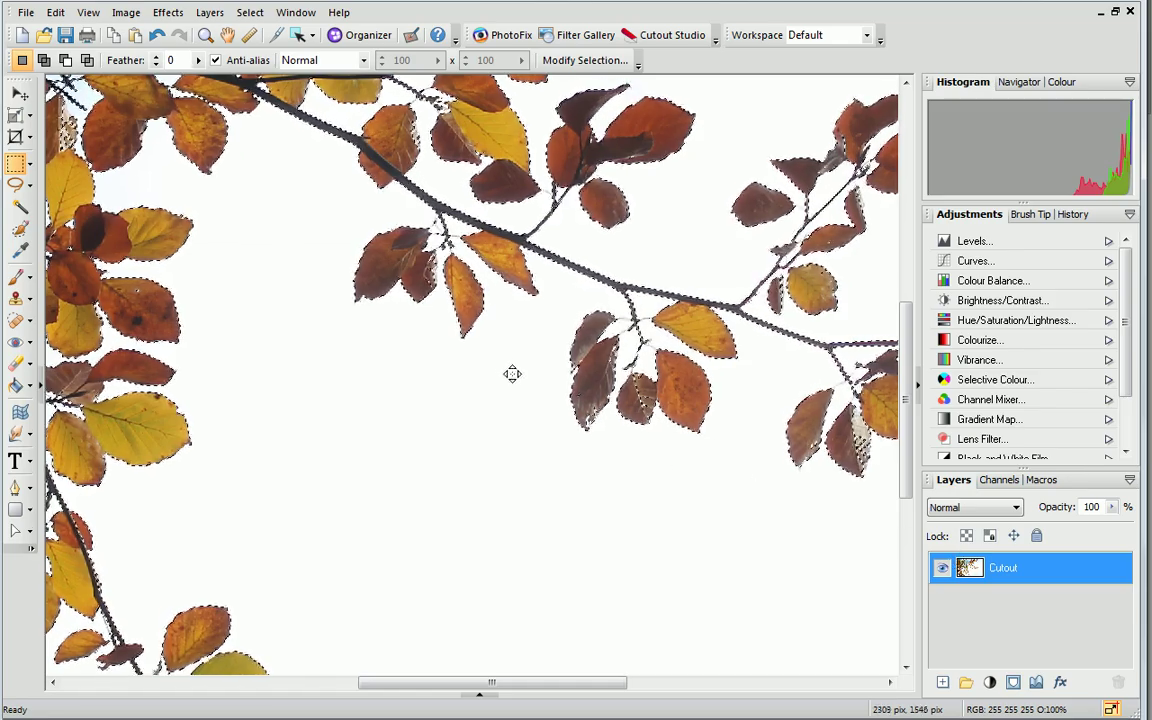
pyautogui.scroll(-2, 478, 357)
pyautogui.scroll(-1, 478, 357)
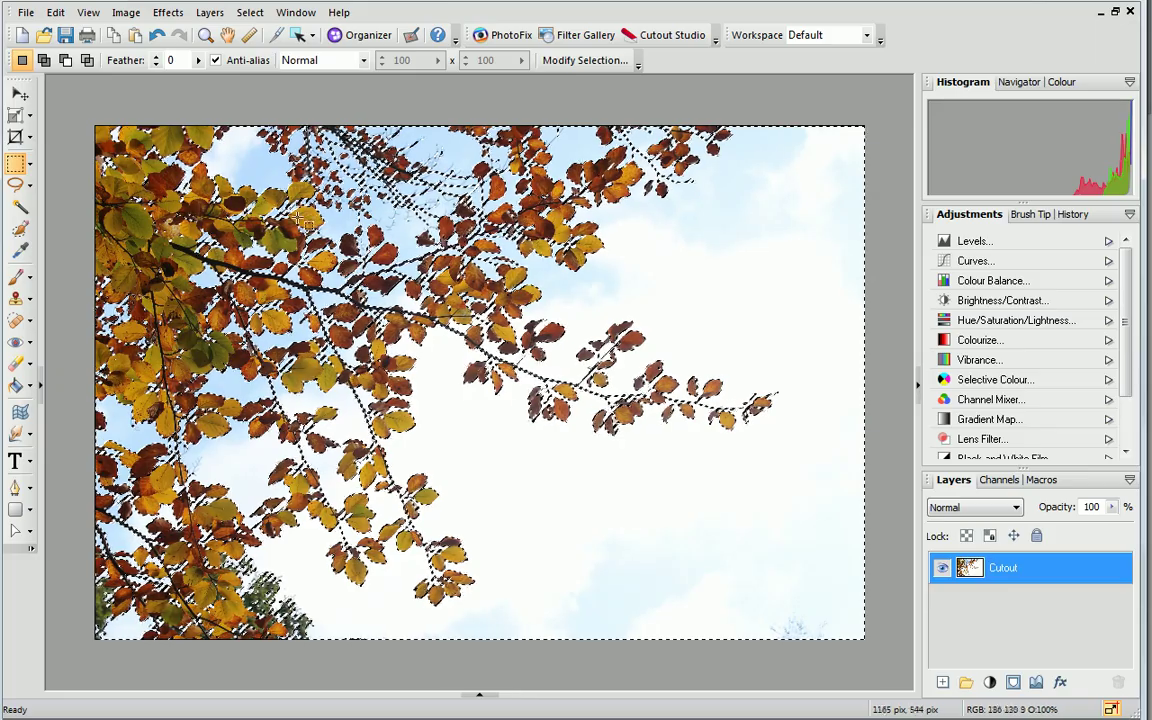
pyautogui.click(57, 13)
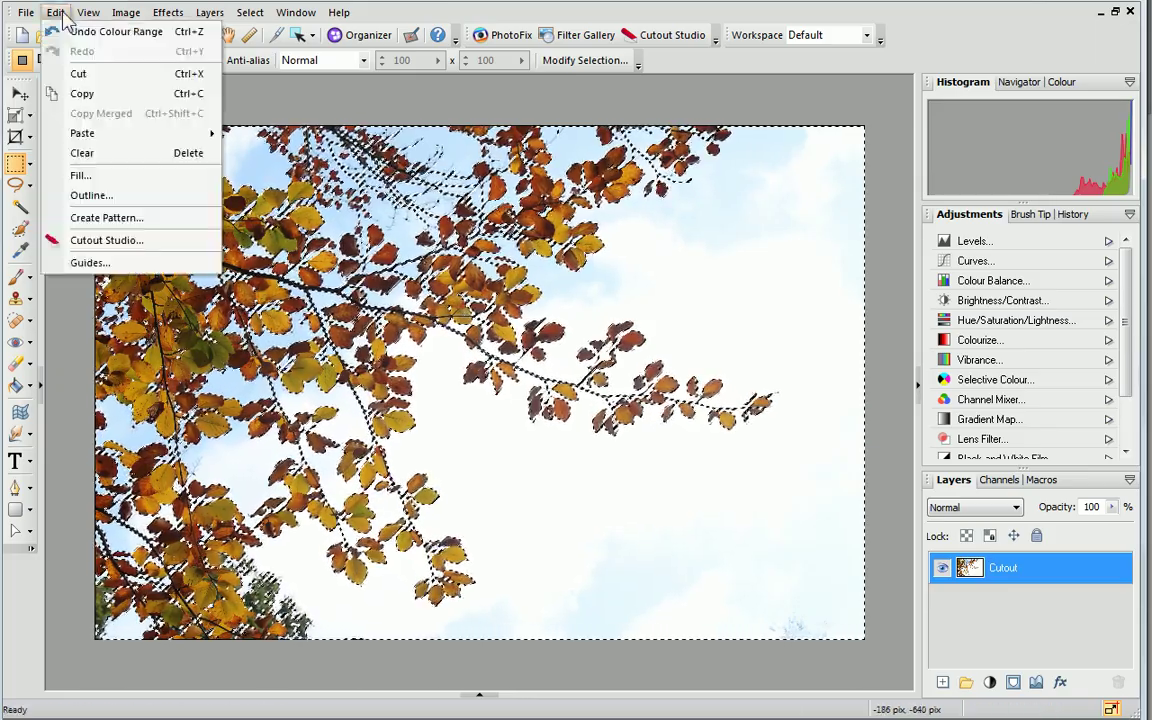
pyautogui.click(76, 75)
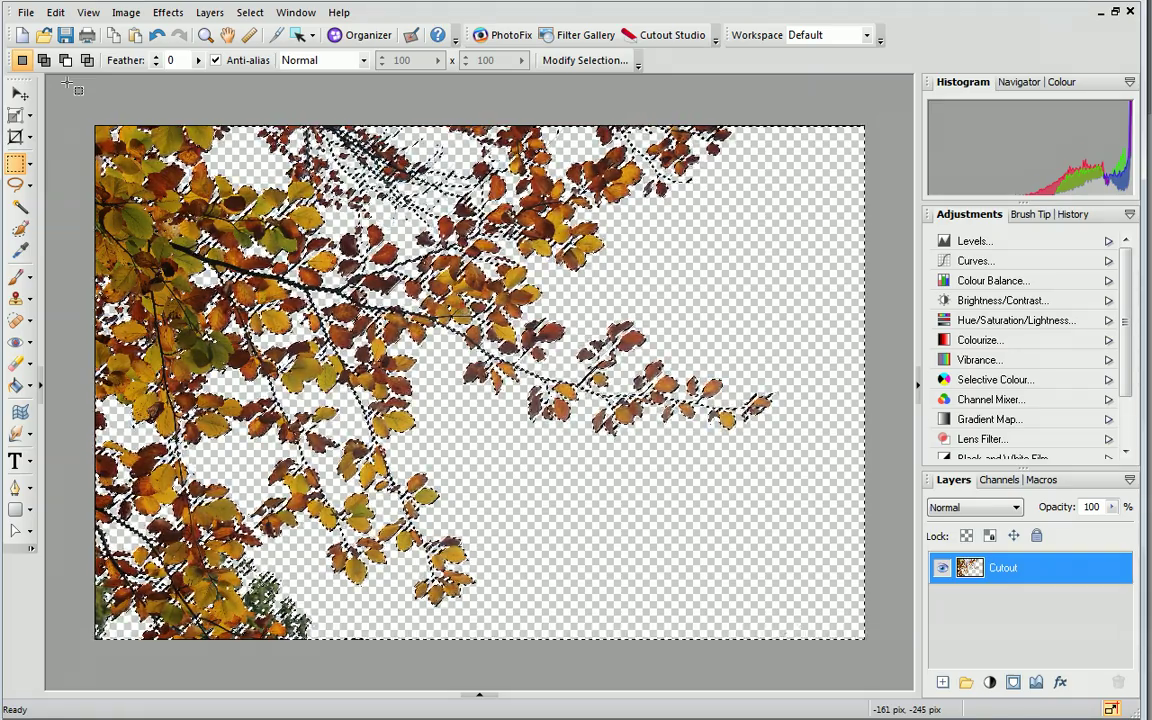
# Clear the selection and add a new layer named 'Colour' above Cutout.
pyautogui.hotkey('ctrl', 'd')
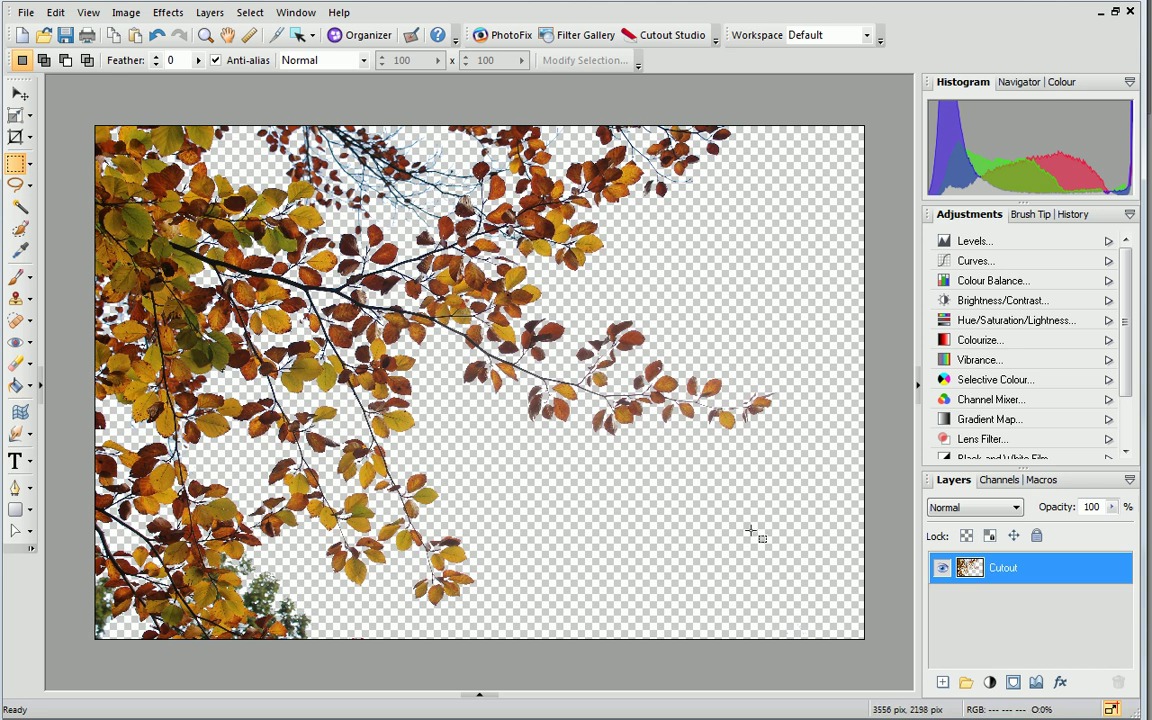
pyautogui.click(942, 683)
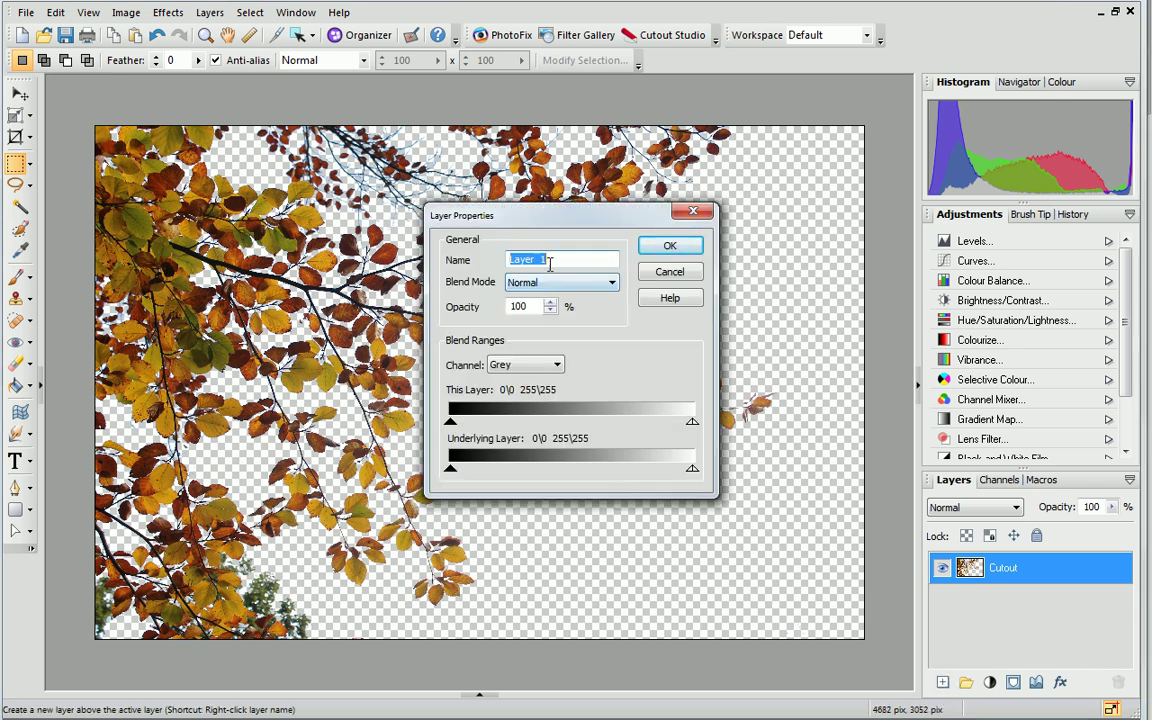
pyautogui.write('Colour')
pyautogui.click(660, 249)
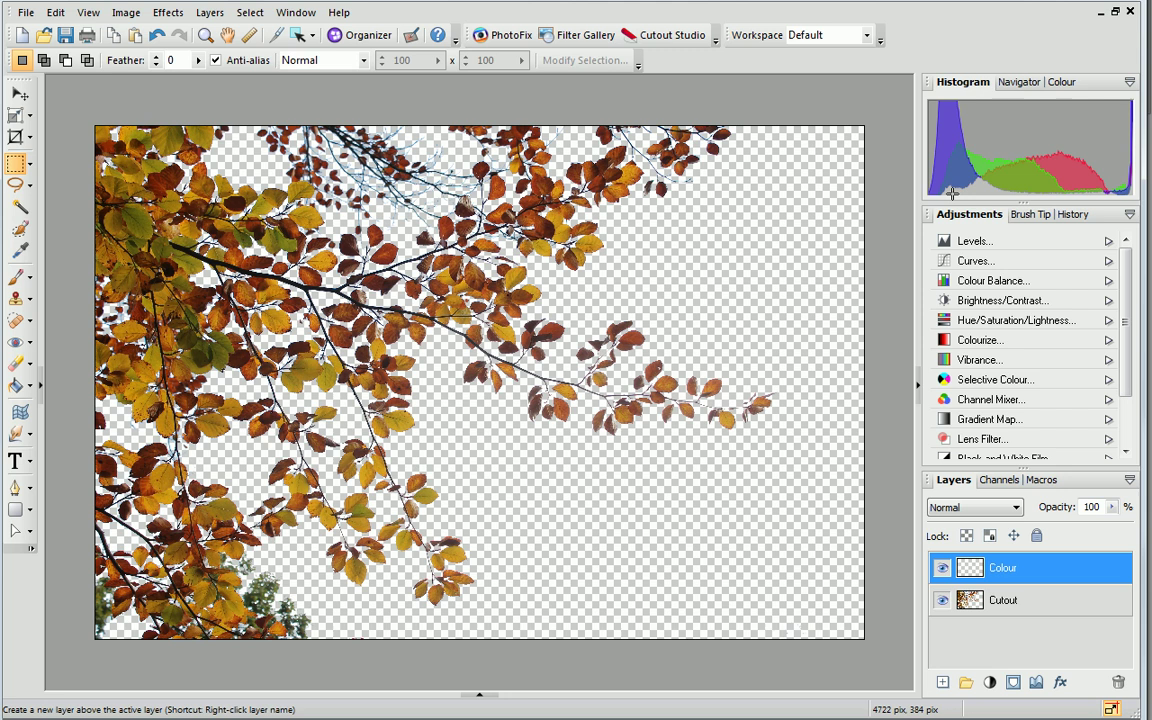
# Pick golden 190, 137, 23 from the leaves as foreground colour and select the Gradient Fill Tool.
pyautogui.click(1060, 85)
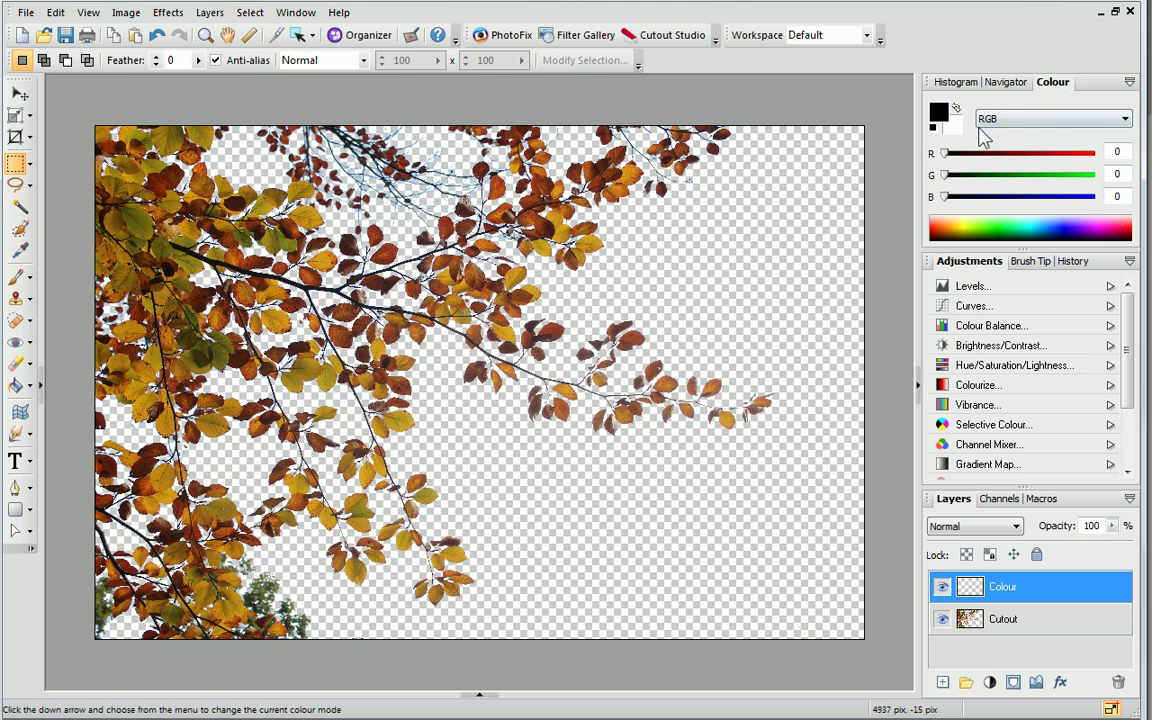
pyautogui.click(20, 252)
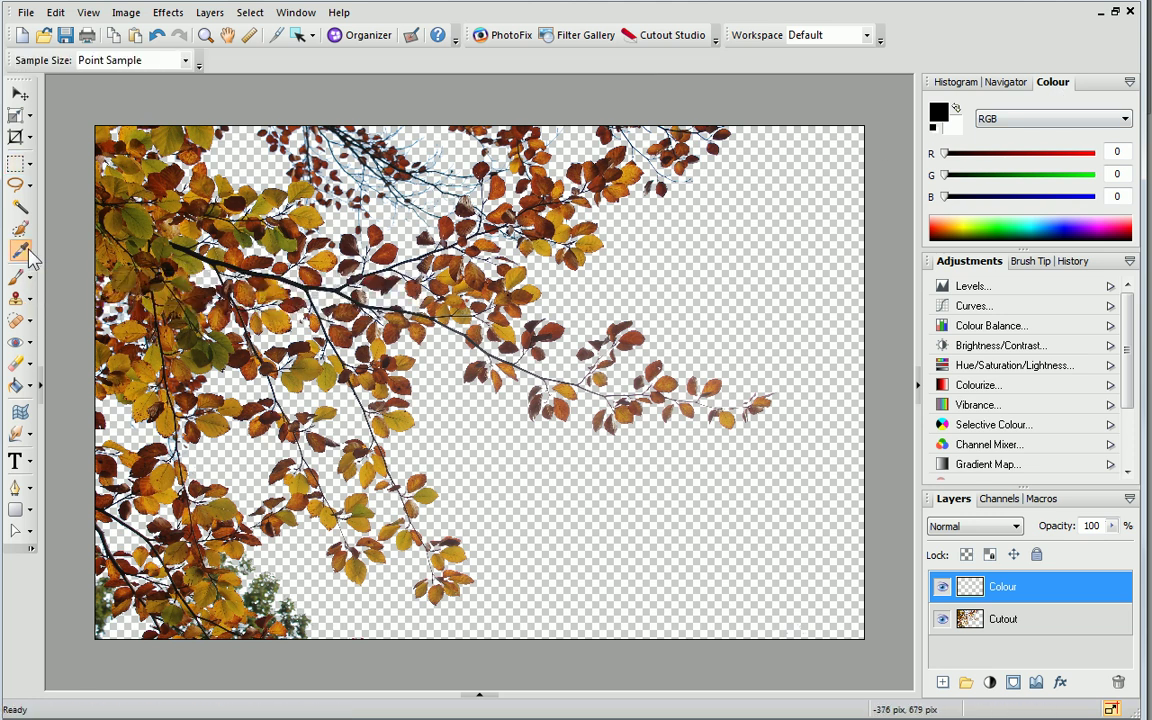
pyautogui.moveTo(132, 206); pyautogui.dragTo(288, 306)
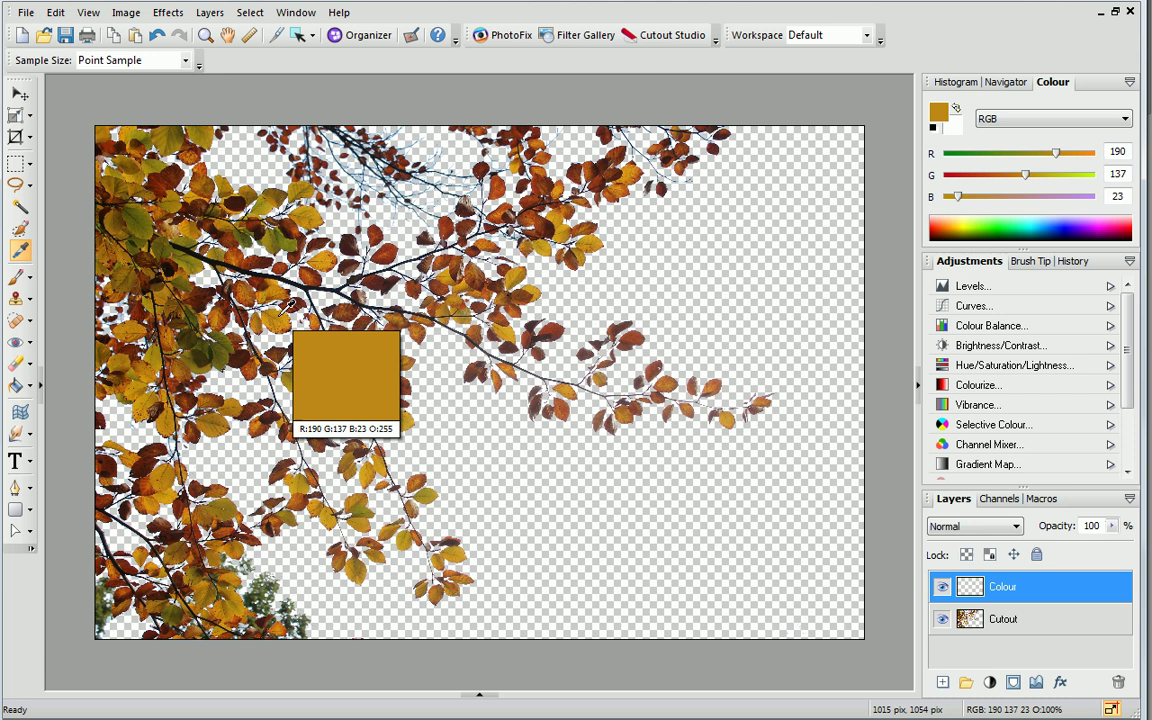
pyautogui.moveTo(288, 306); pyautogui.dragTo(26, 380)
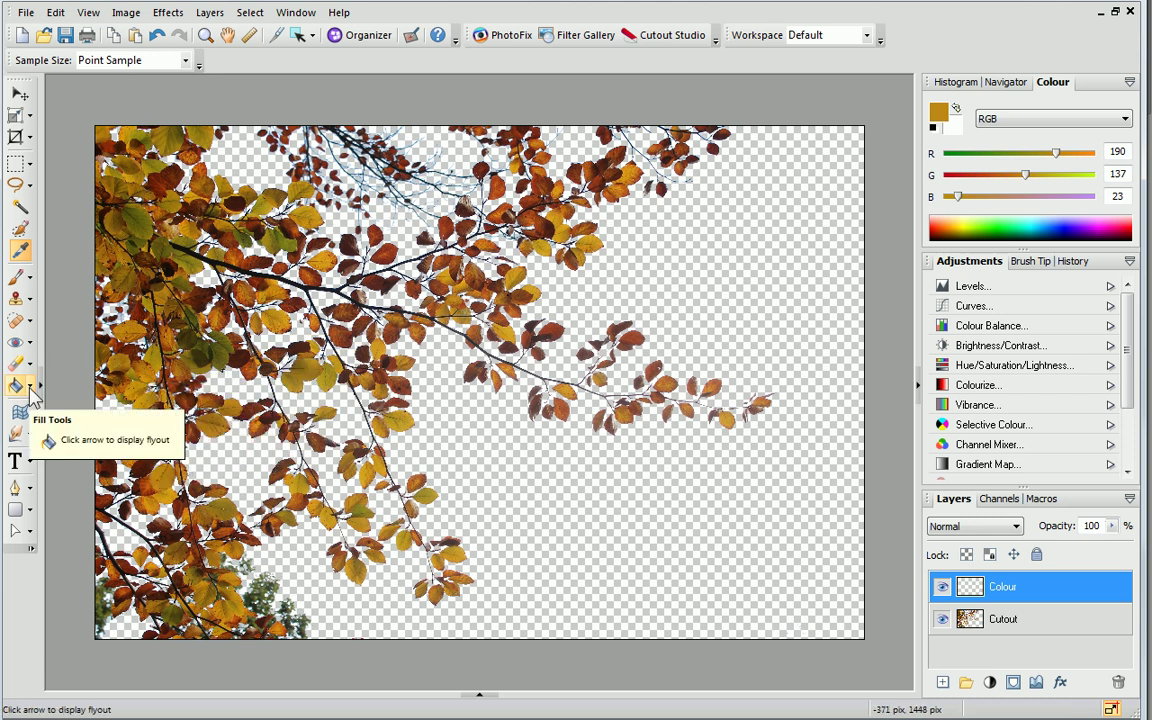
pyautogui.click(30, 390)
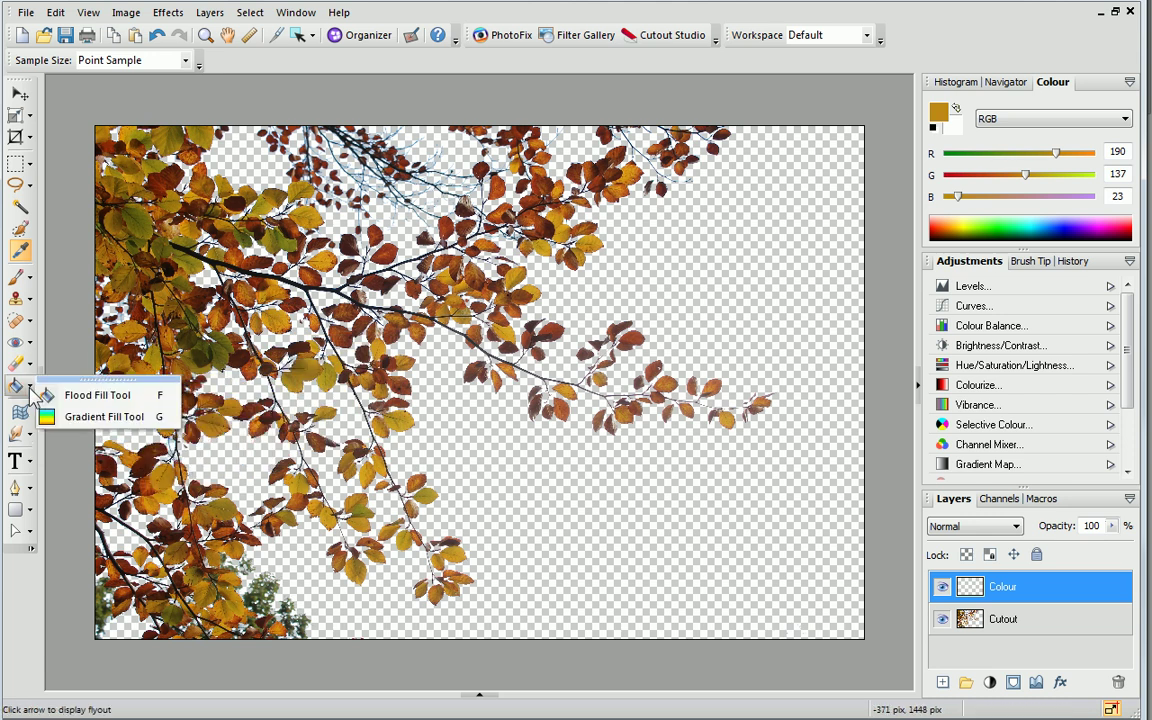
pyautogui.click(67, 423)
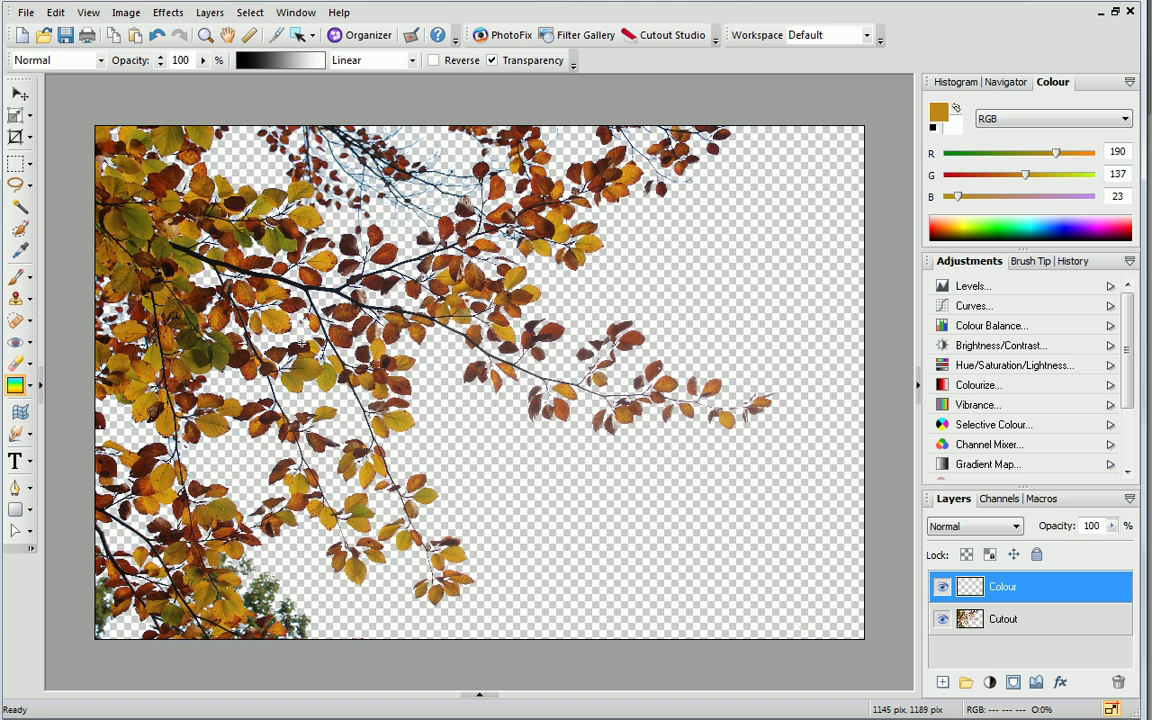
# Fill the Colour layer with a horizontal black-to-white gradient and move it beneath Cutout.
pyautogui.moveTo(304, 349); pyautogui.dragTo(594, 349)
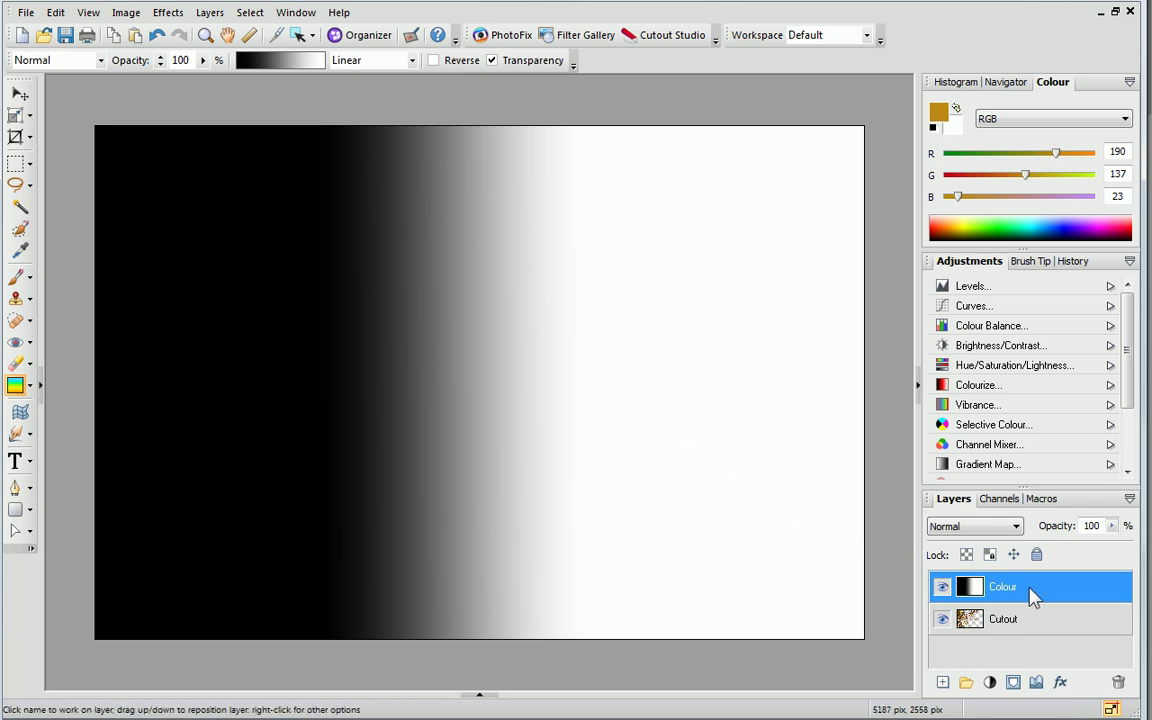
pyautogui.moveTo(1033, 596); pyautogui.dragTo(1031, 630)
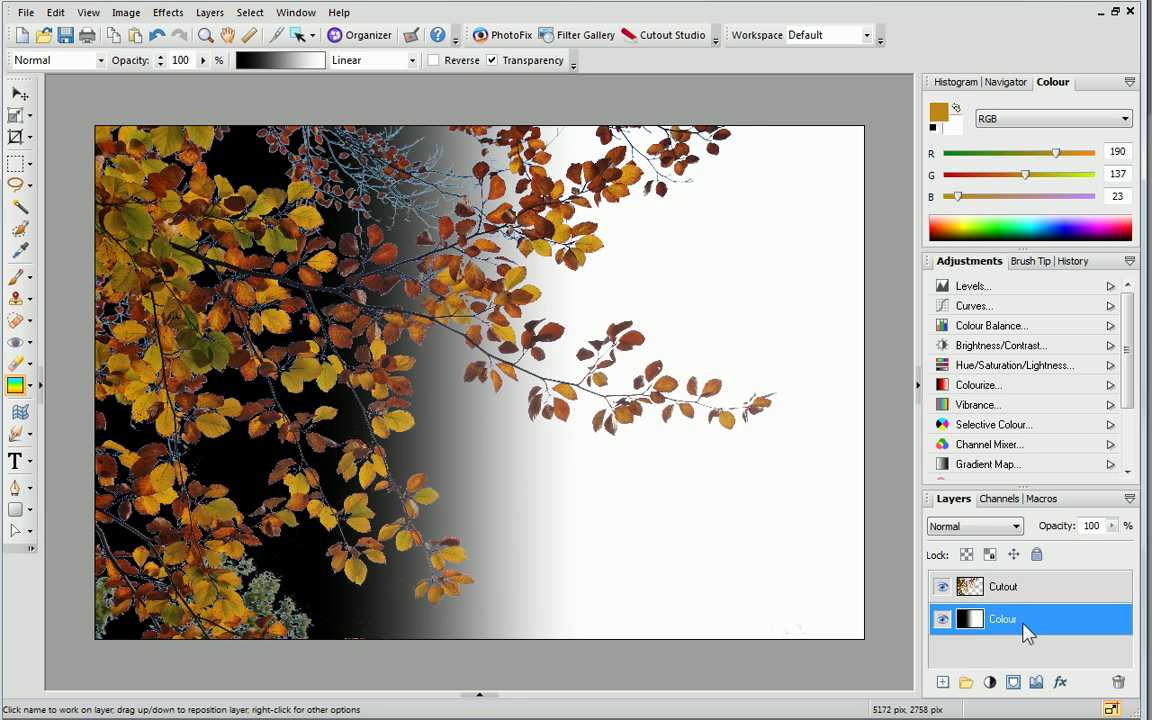
pyautogui.click(288, 66)
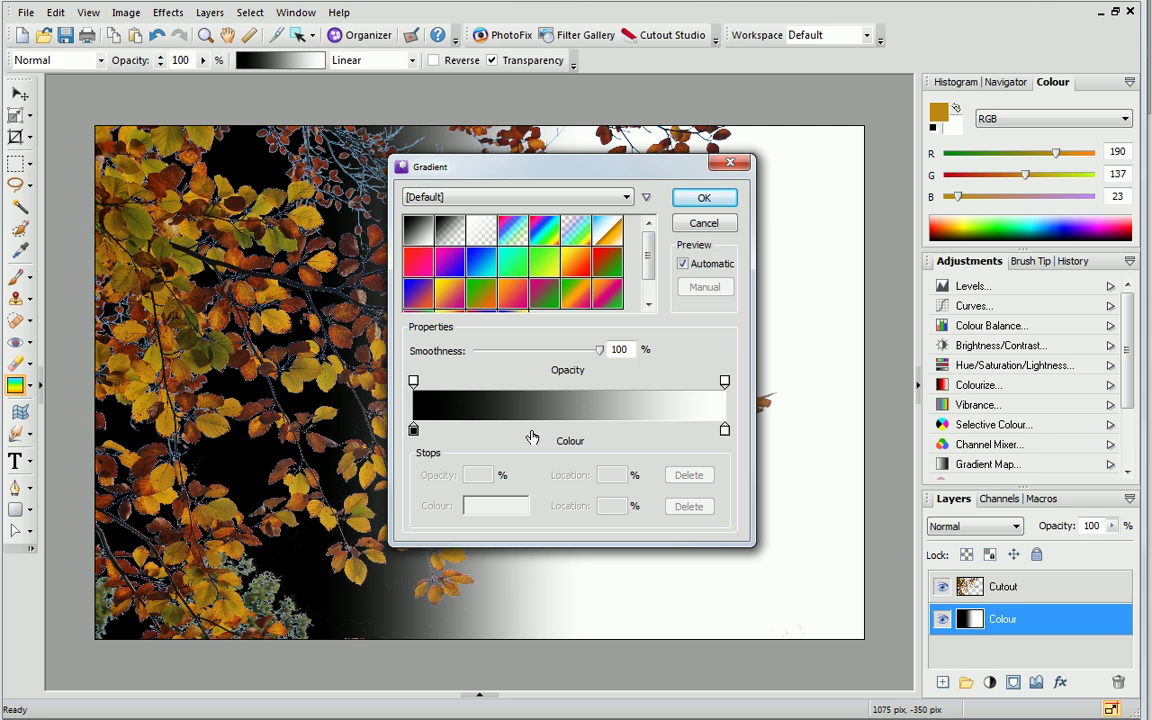
# Set the gradient's left stop to R190 G137 B23 for a gold-to-white gradient.
pyautogui.doubleClick(412, 432)
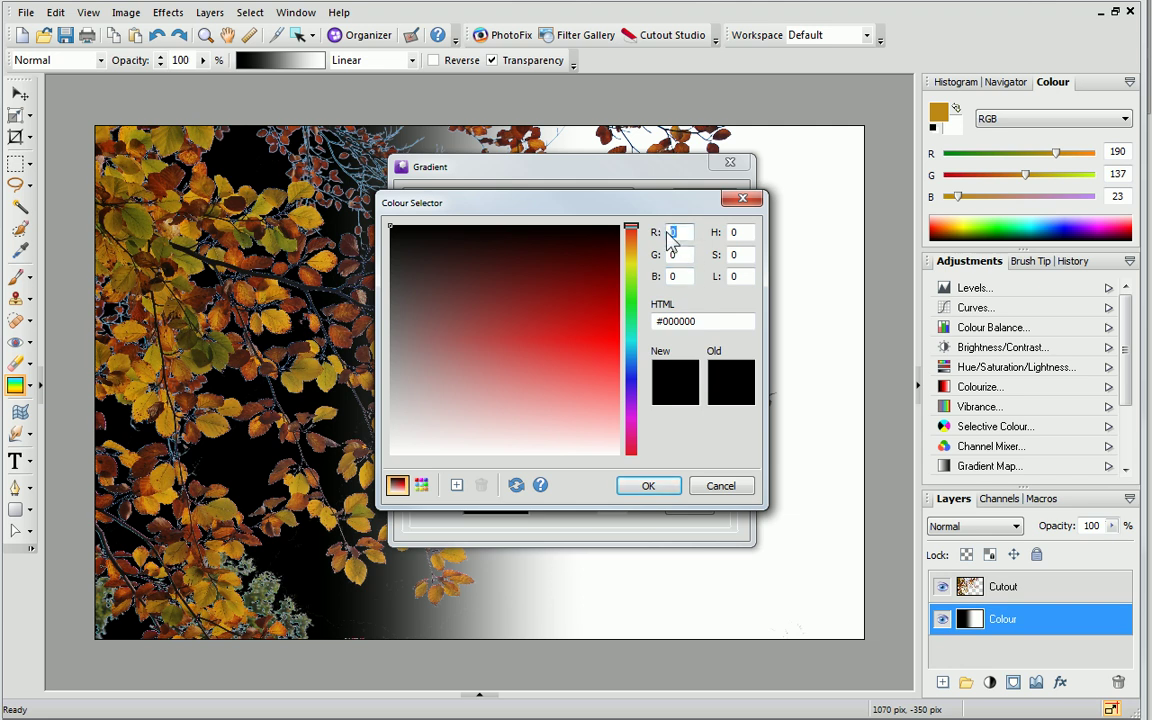
pyautogui.write('190')
pyautogui.press('Tab')
pyautogui.write('137')
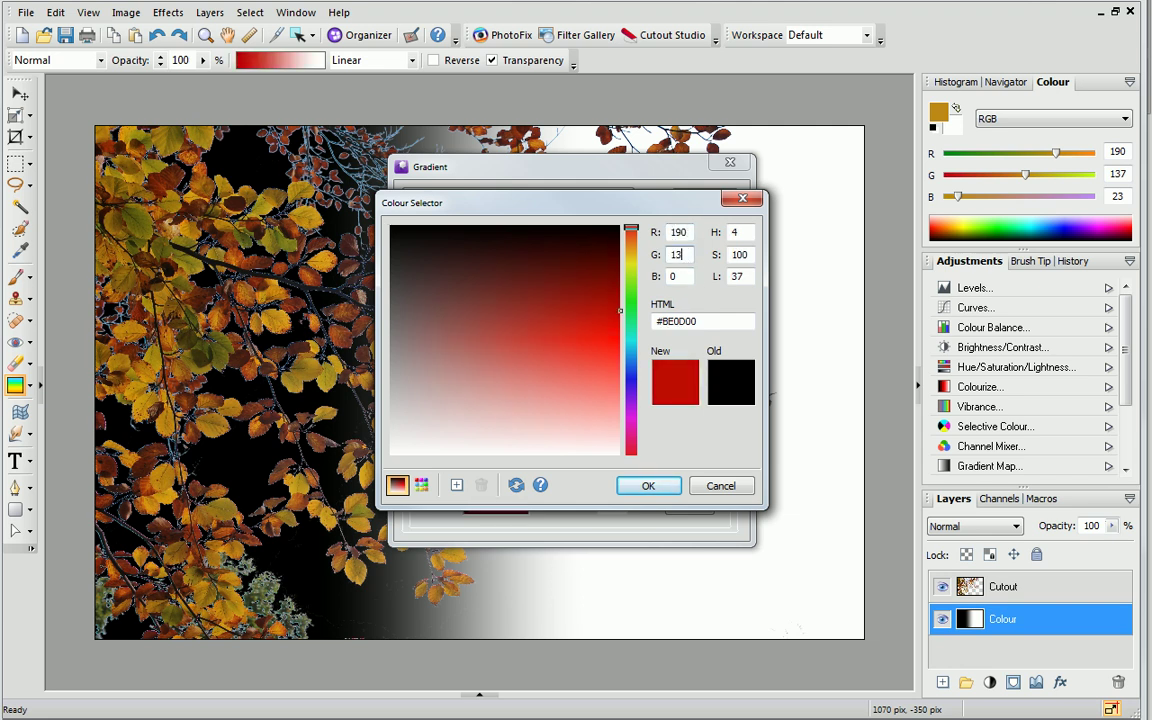
pyautogui.click(676, 276)
pyautogui.write('23')
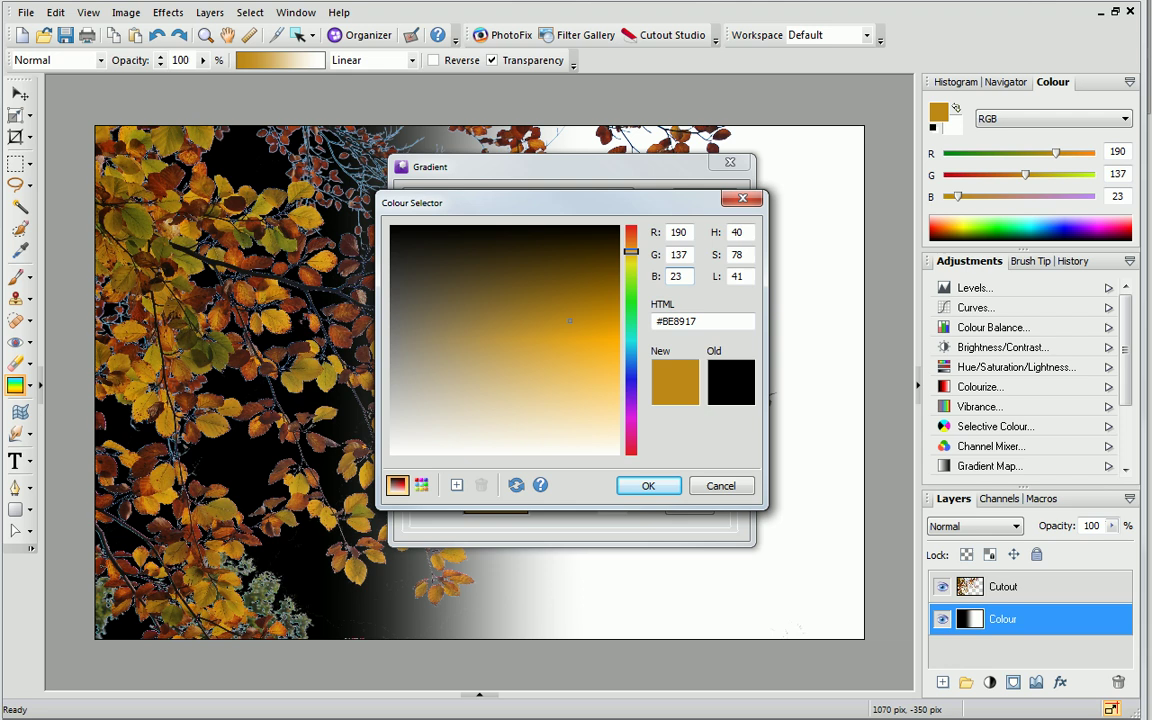
pyautogui.click(650, 487)
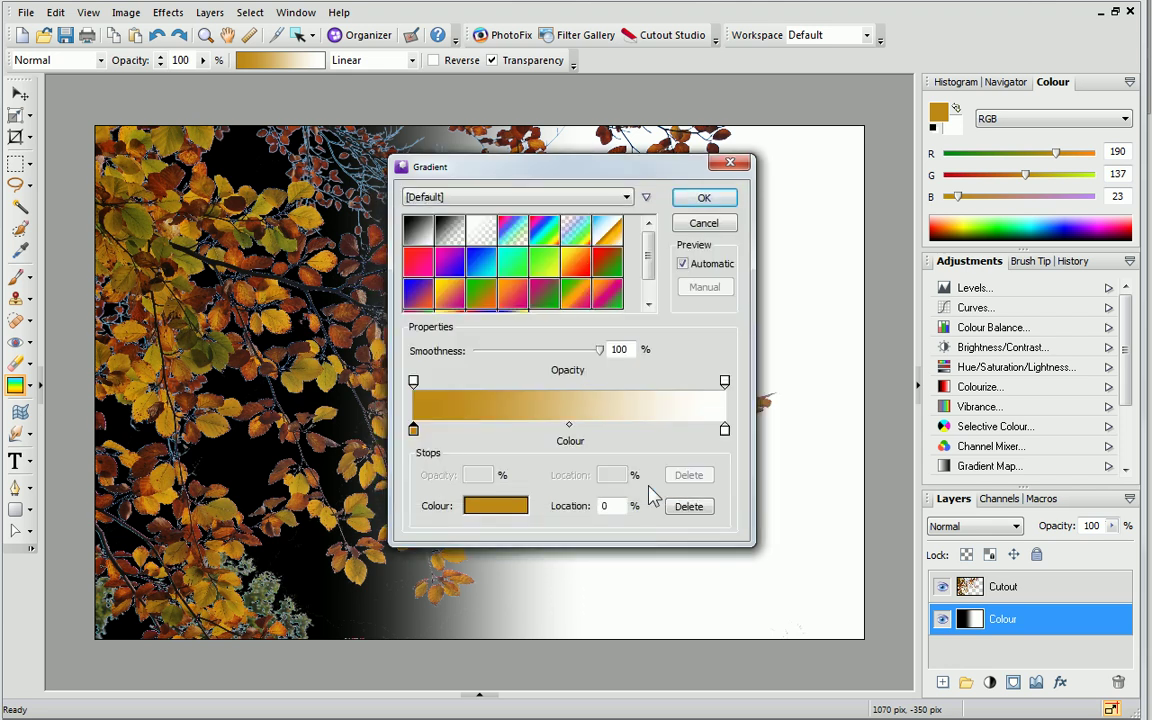
pyautogui.click(693, 198)
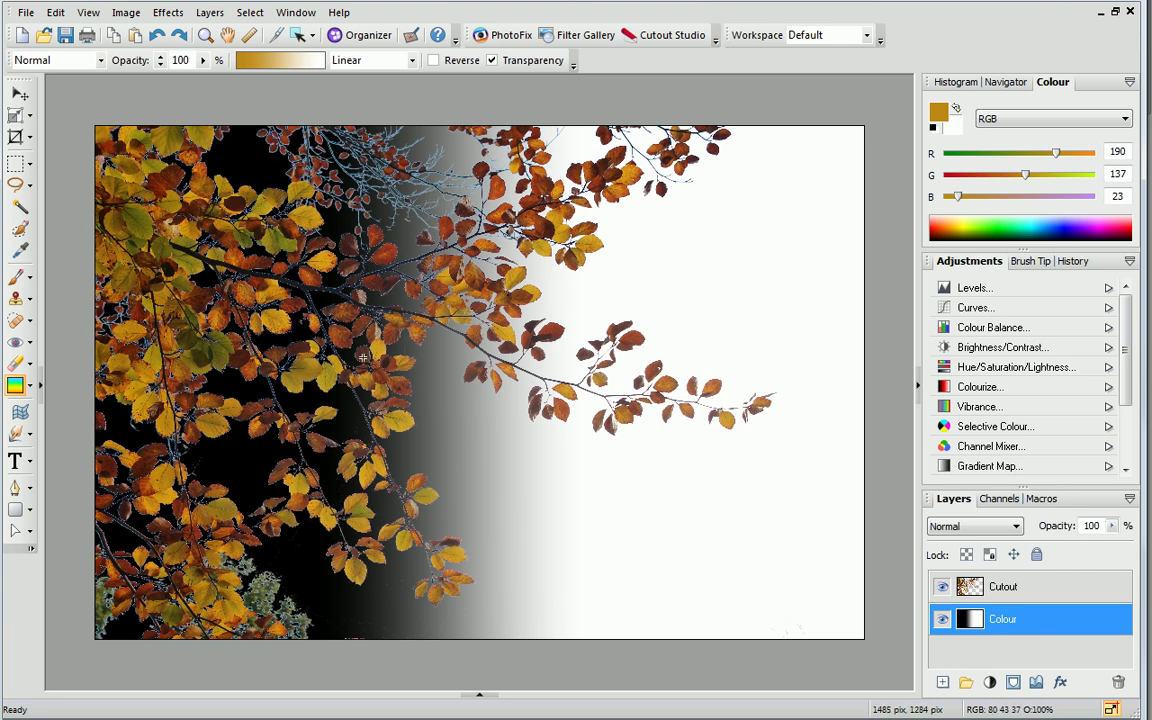
# Refill the Colour layer with the gold-to-white gradient and sample brown 122, 51, 21 from a leaf.
pyautogui.moveTo(363, 357); pyautogui.dragTo(588, 365)
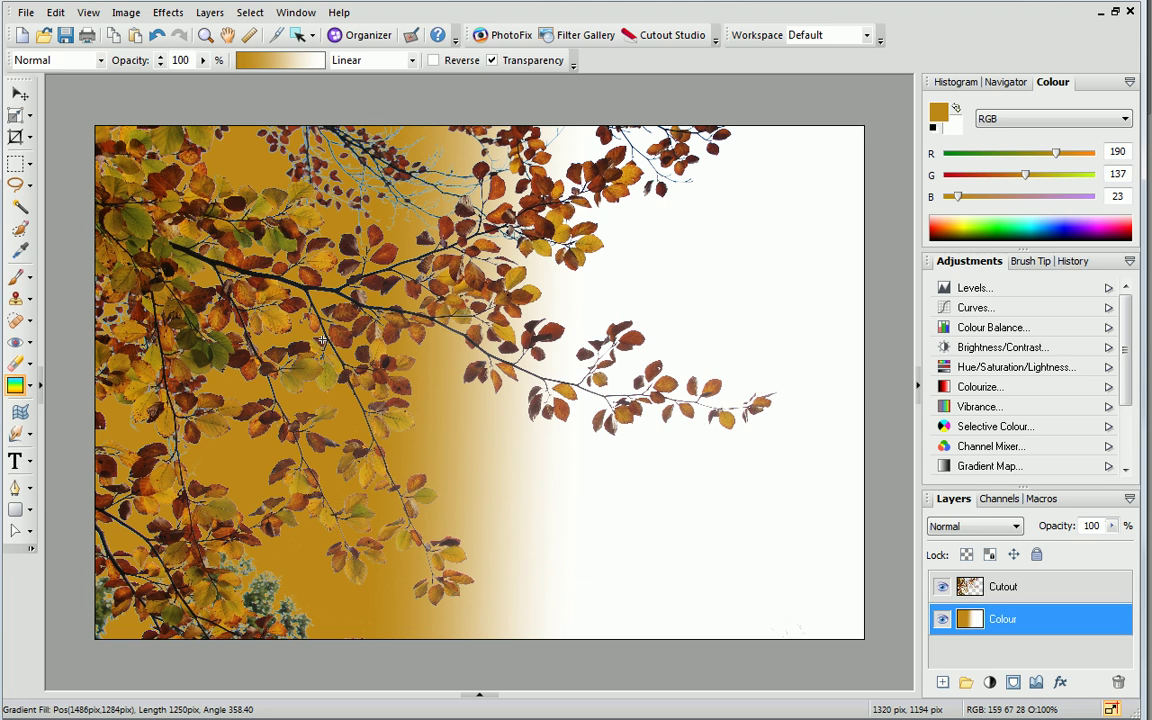
pyautogui.click(21, 252)
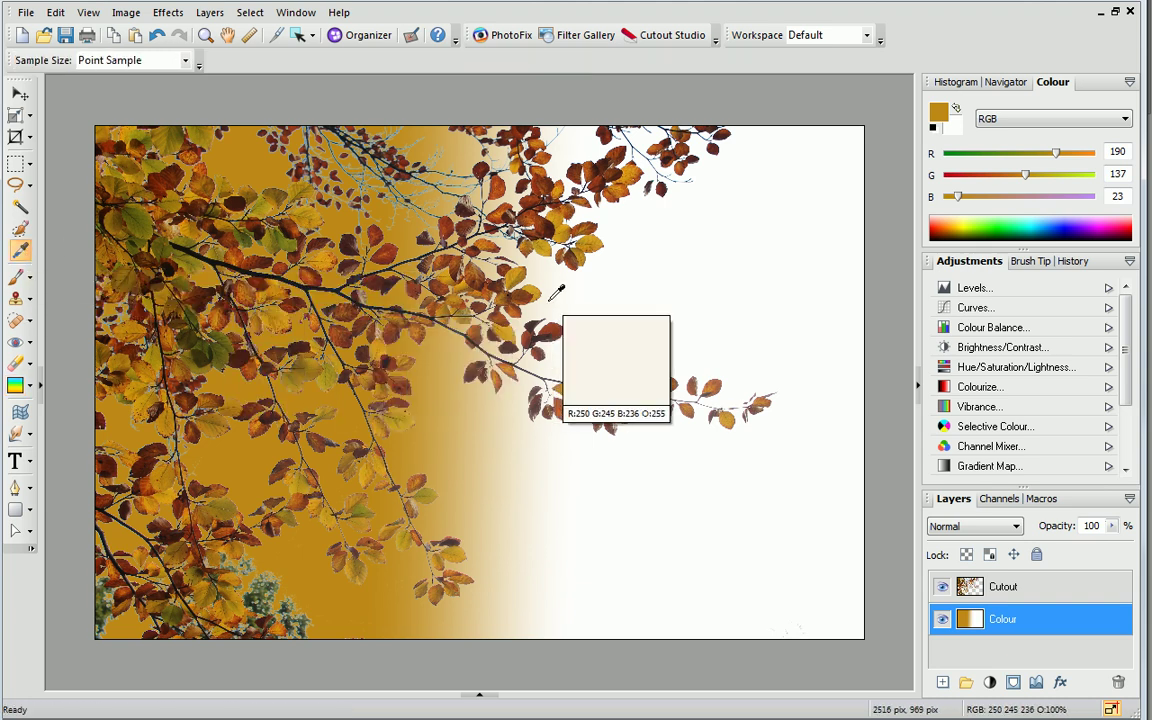
pyautogui.moveTo(557, 291); pyautogui.dragTo(554, 170)
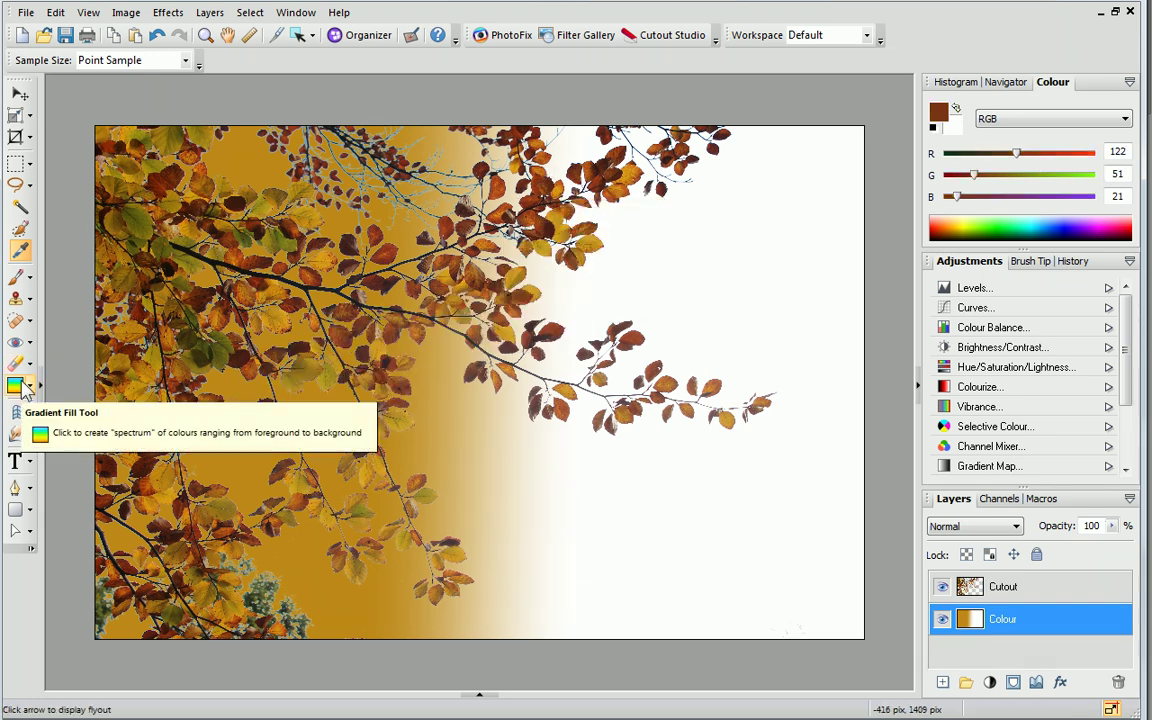
# Change the gradient fill's right stop from white to brown R122 G51 B21, giving a gold-to-brown gradient.
pyautogui.click(22, 388)
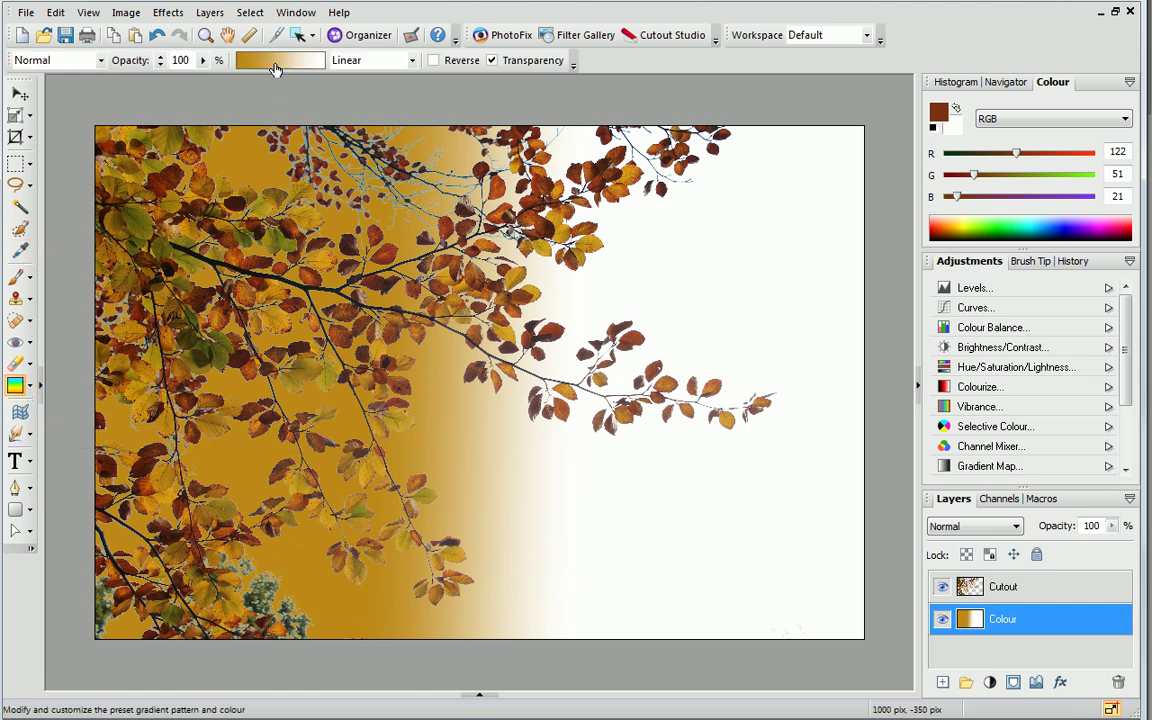
pyautogui.click(276, 66)
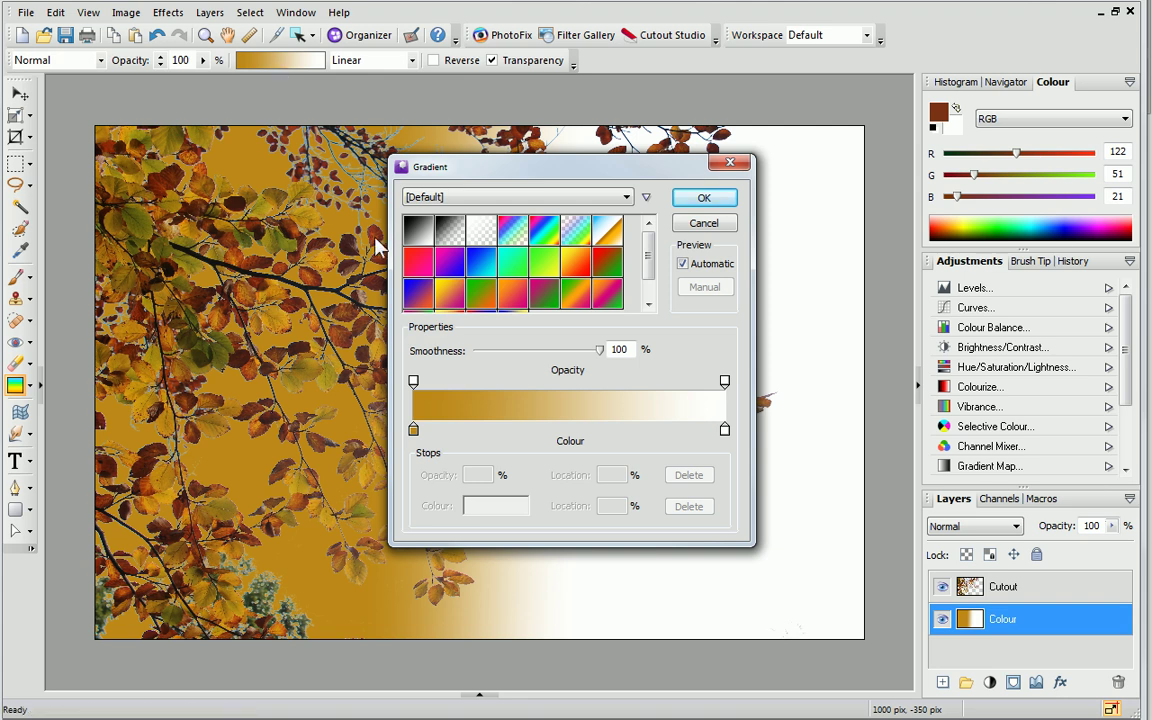
pyautogui.doubleClick(725, 433)
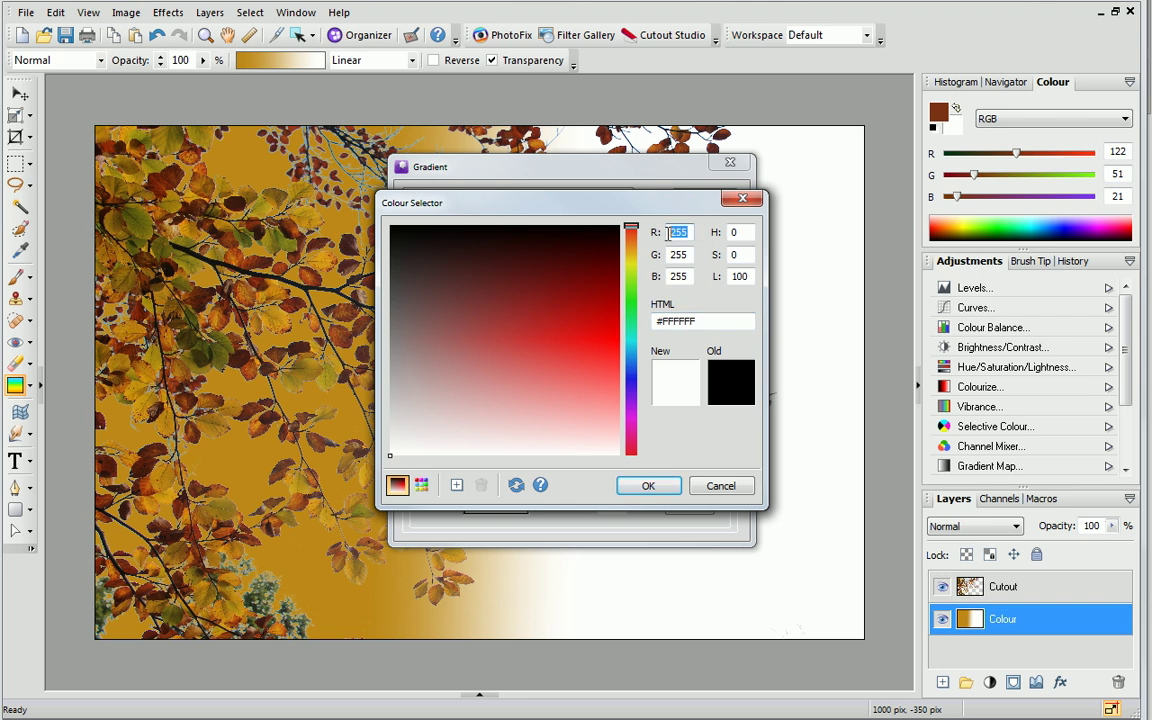
pyautogui.doubleClick(678, 232)
pyautogui.write('122')
pyautogui.press('Tab')
pyautogui.write('51')
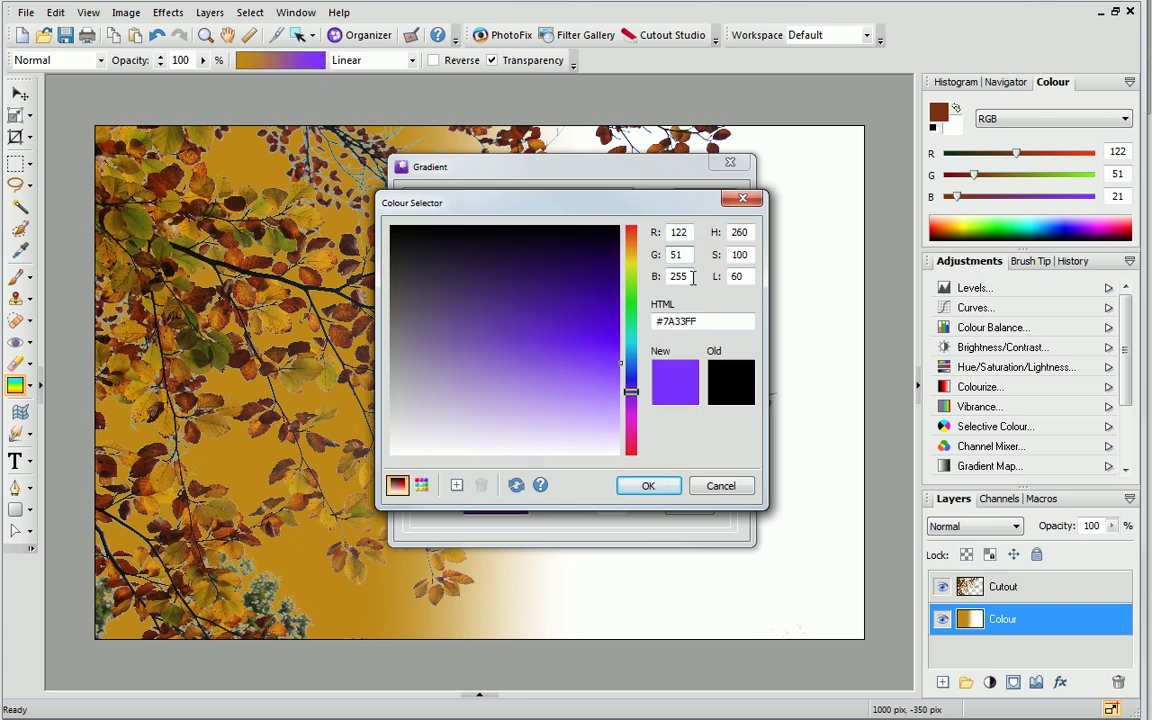
pyautogui.press('Tab')
pyautogui.write('21')
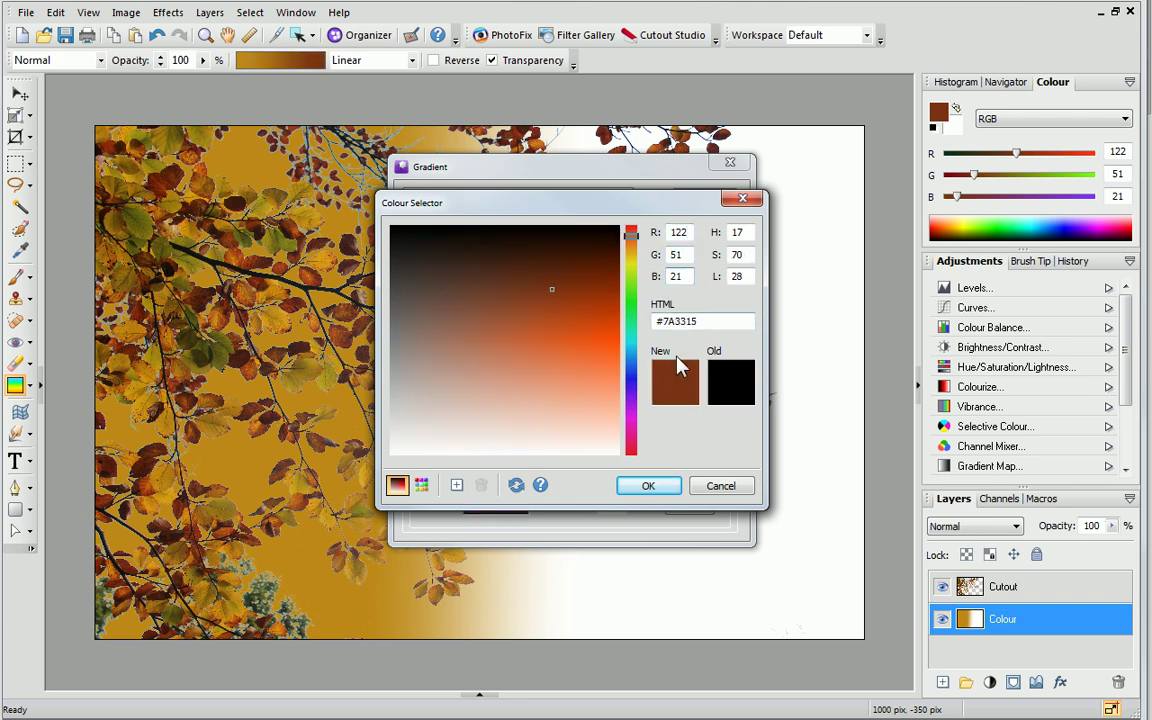
pyautogui.click(660, 485)
pyautogui.click(694, 204)
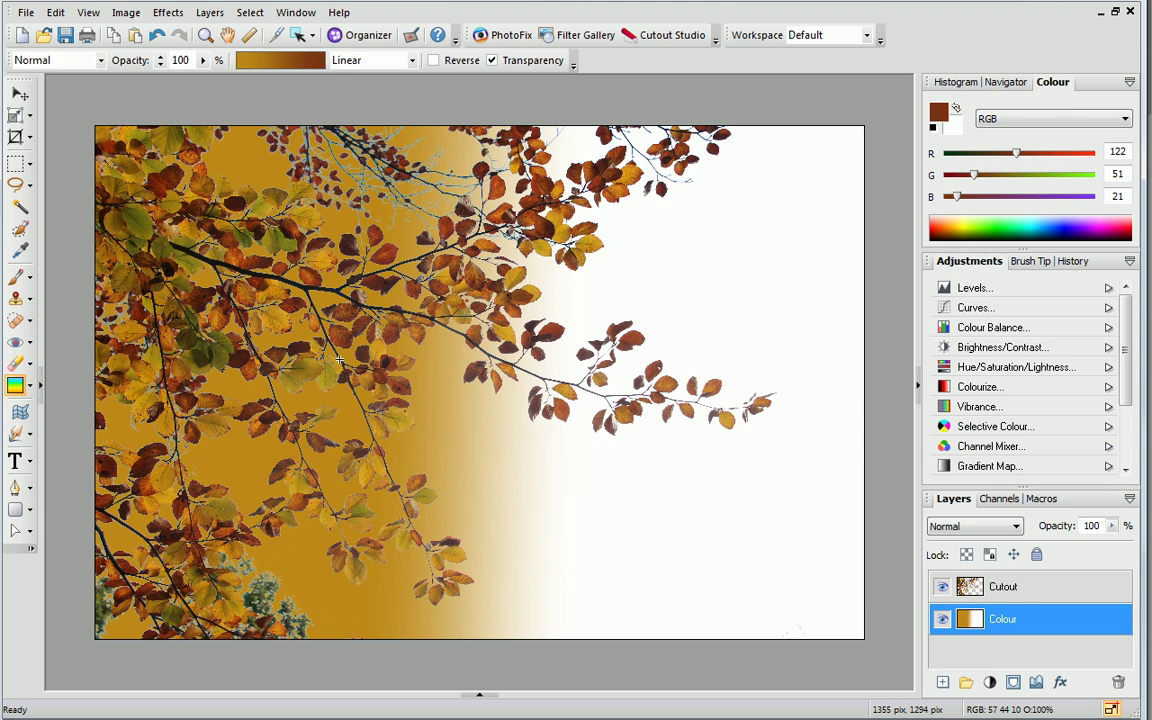
# Drag the gold-to-brown gradient horizontally across the Colour layer, gold left and brown right.
pyautogui.moveTo(348, 359); pyautogui.dragTo(622, 371)
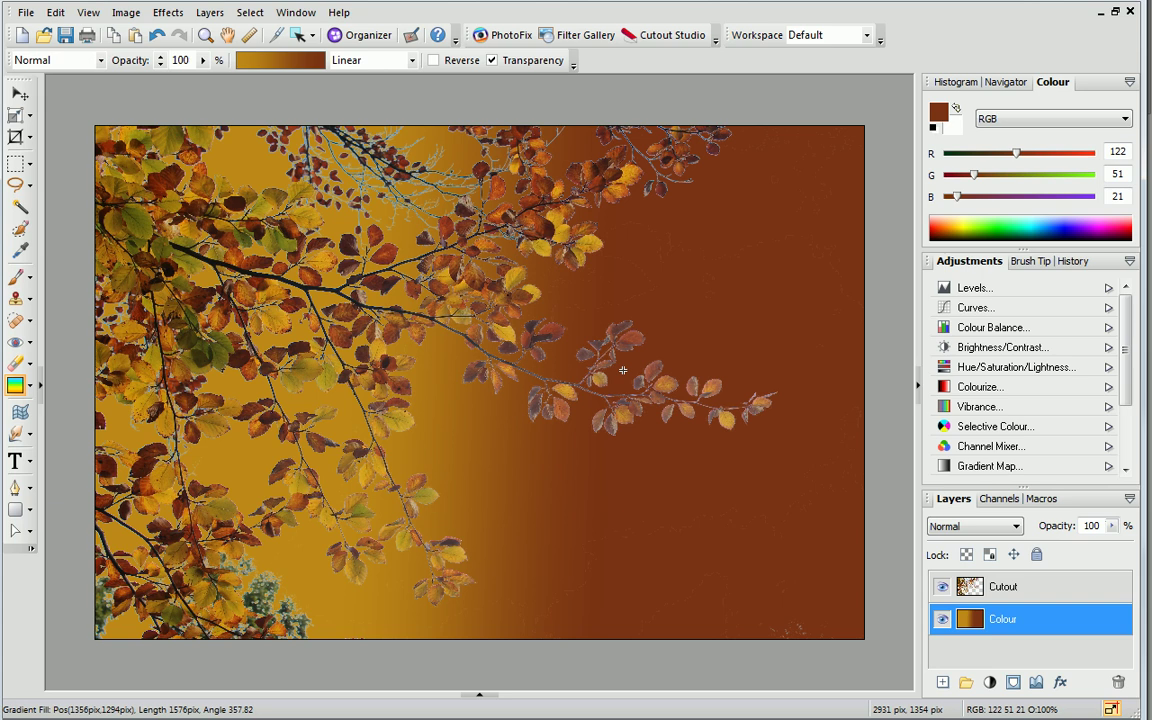
# Select the Cutout layer and choose the Standard Eraser with brush size 301.
pyautogui.click(1030, 594)
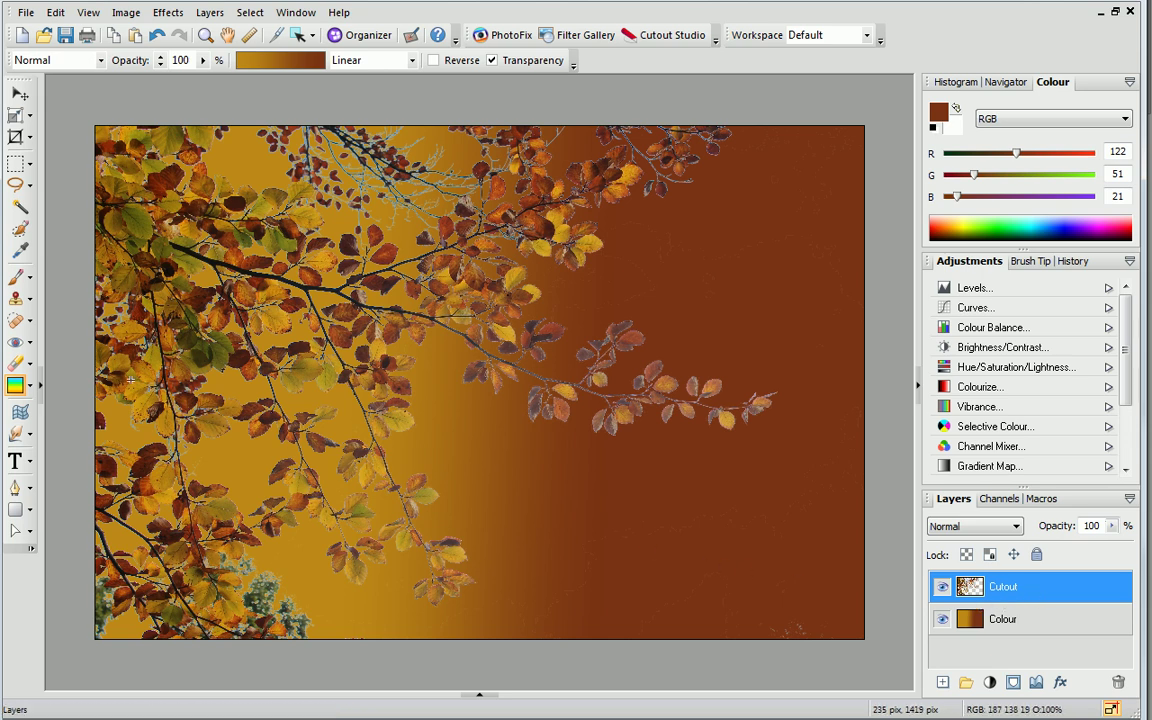
pyautogui.click(29, 367)
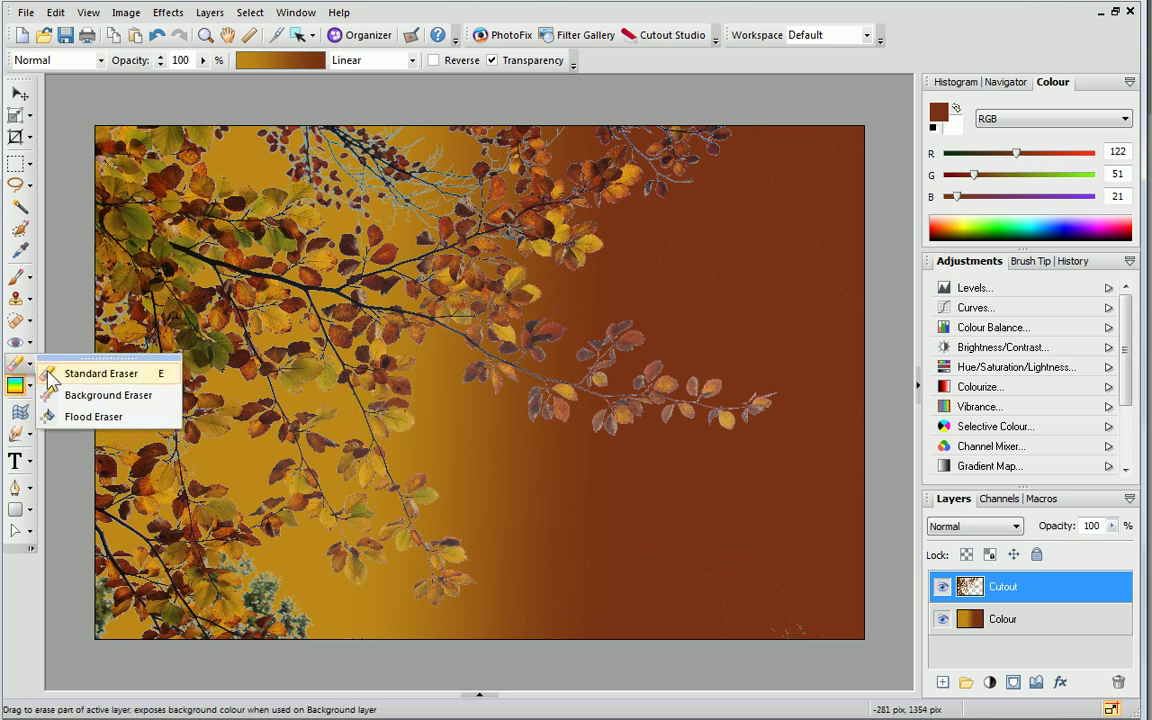
pyautogui.click(62, 373)
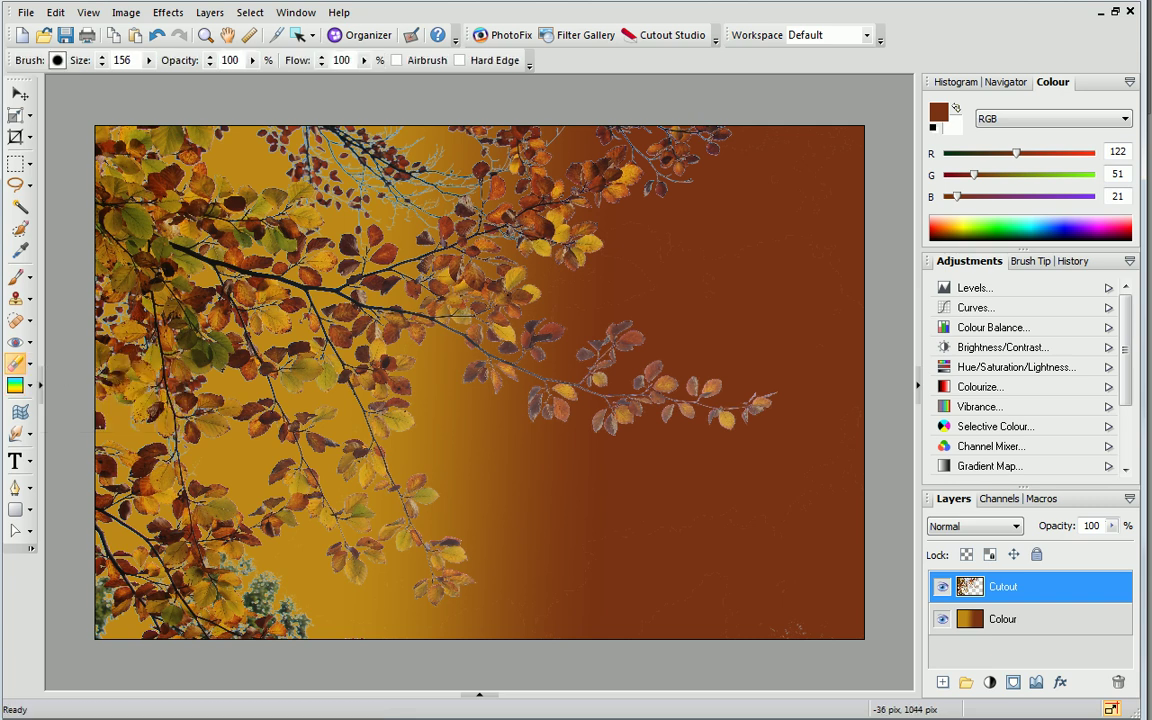
pyautogui.click(148, 60)
pyautogui.moveTo(155, 88); pyautogui.dragTo(159, 88)
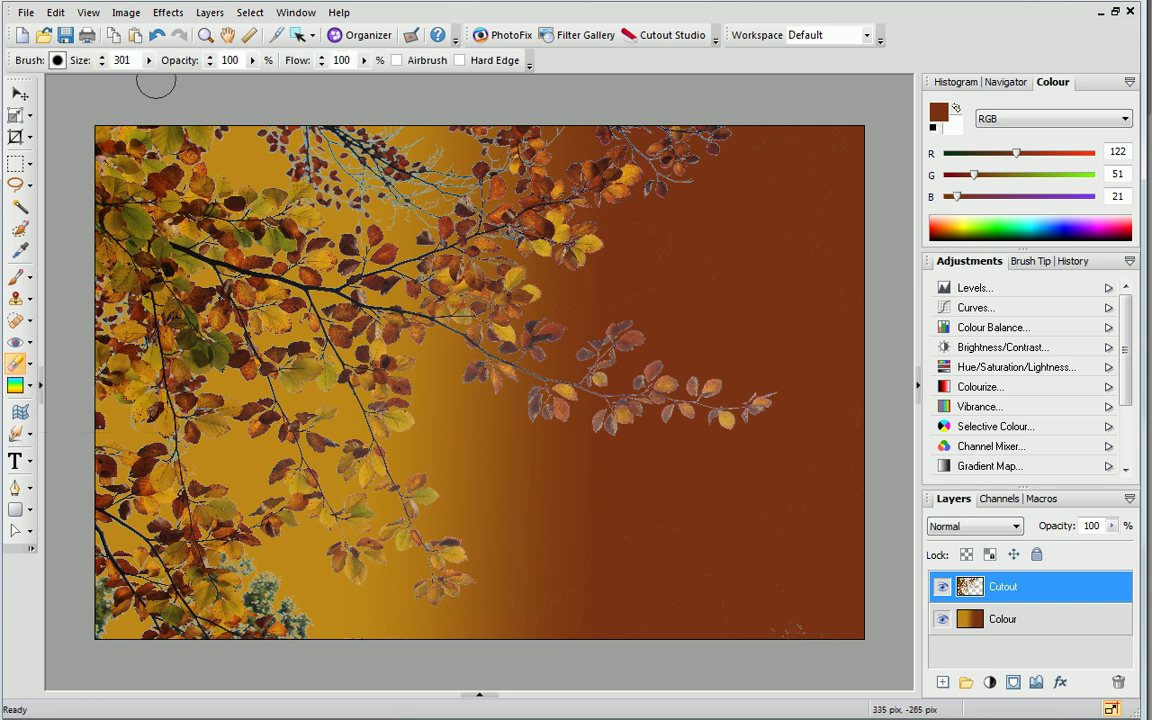